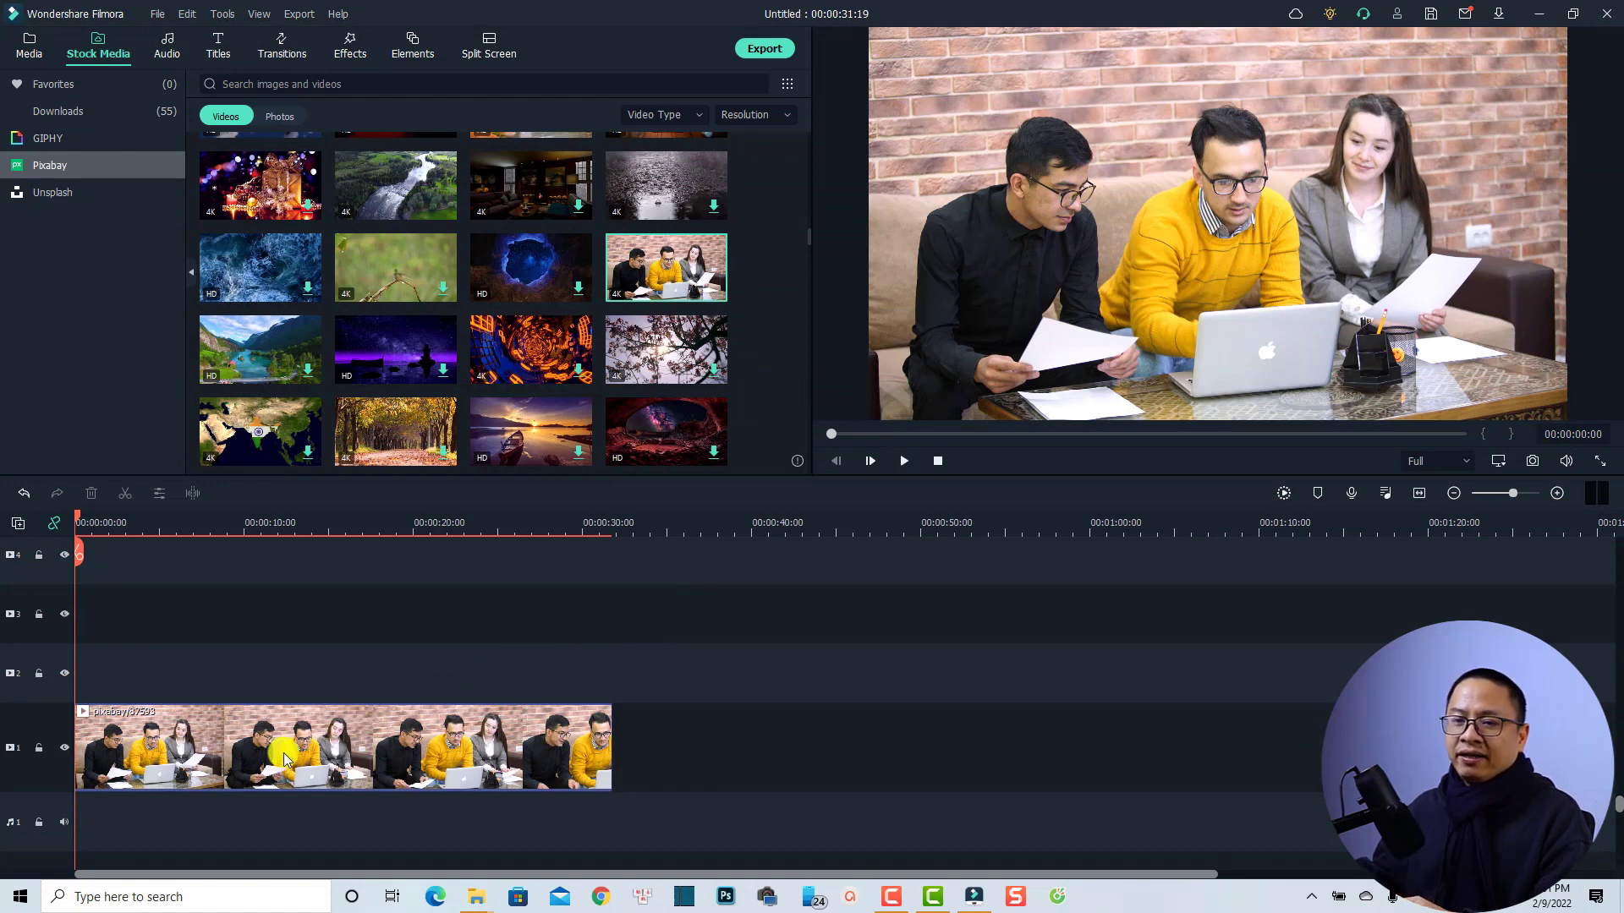
Play through the selected office clip, then rewind the playhead to 0
{"action": "left_click", "coordinate": [380, 737]}
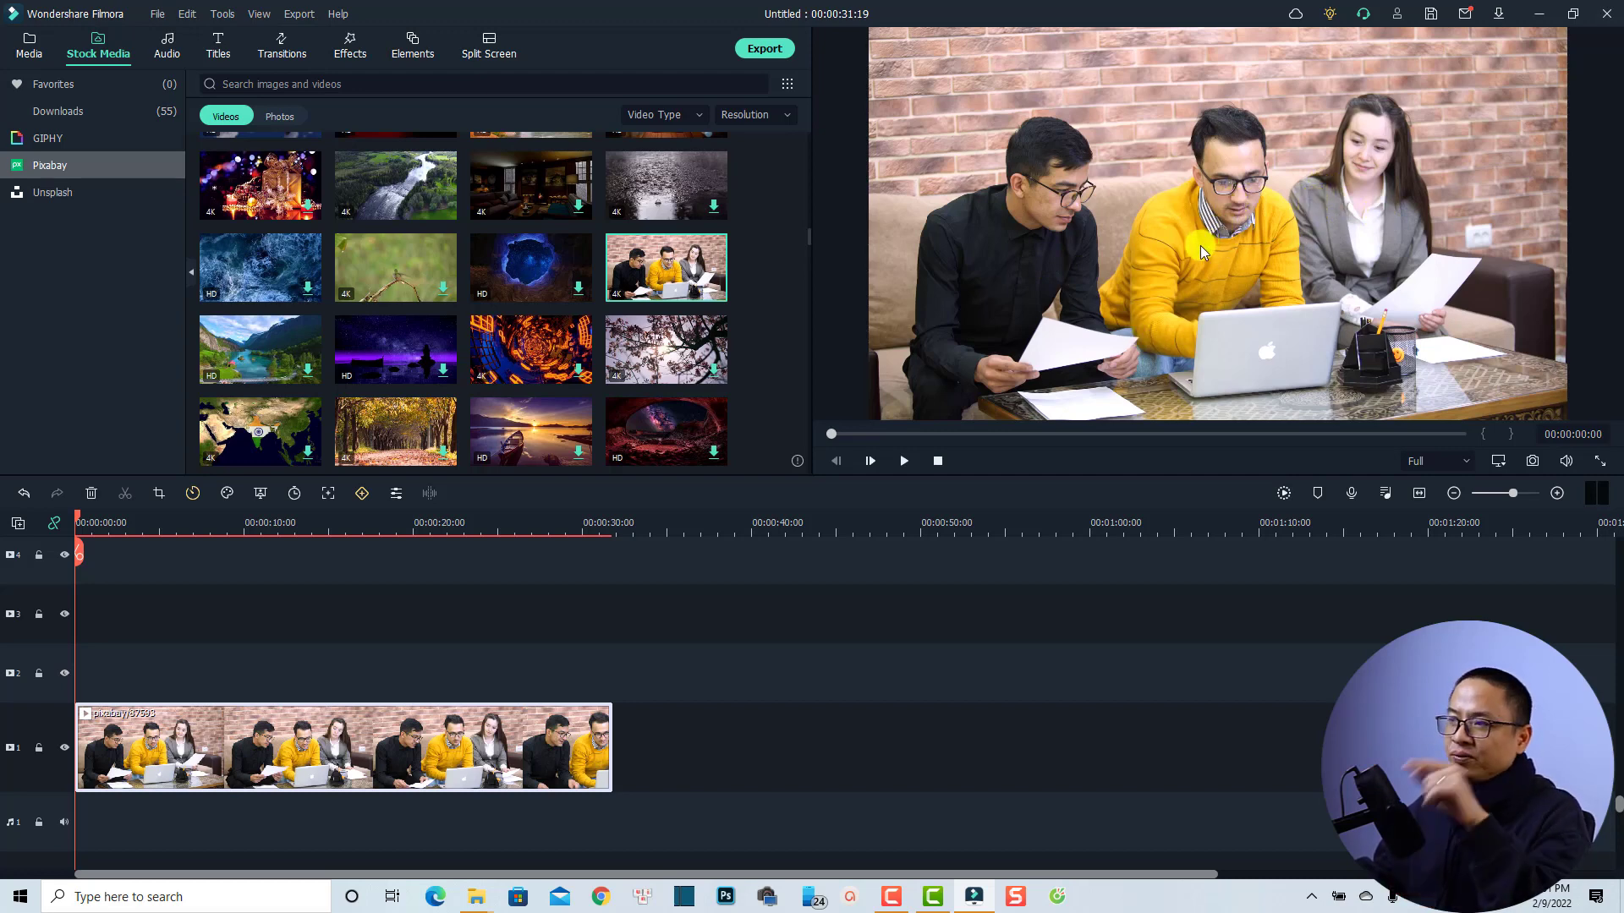
{"action": "key", "text": "space"}
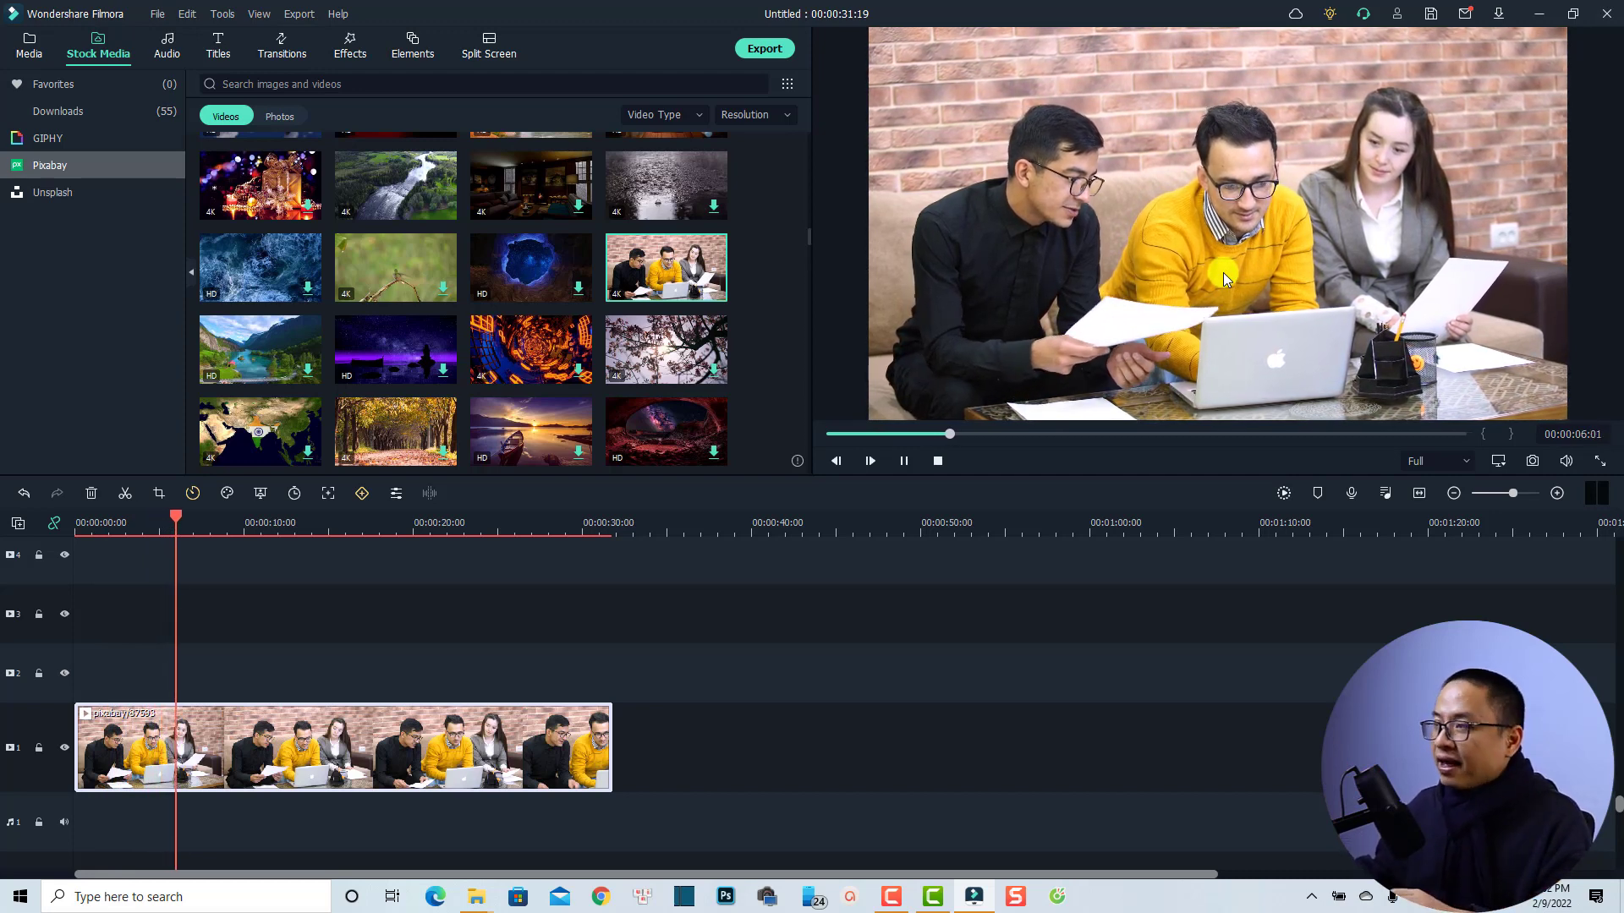
{"action": "key", "text": "space"}
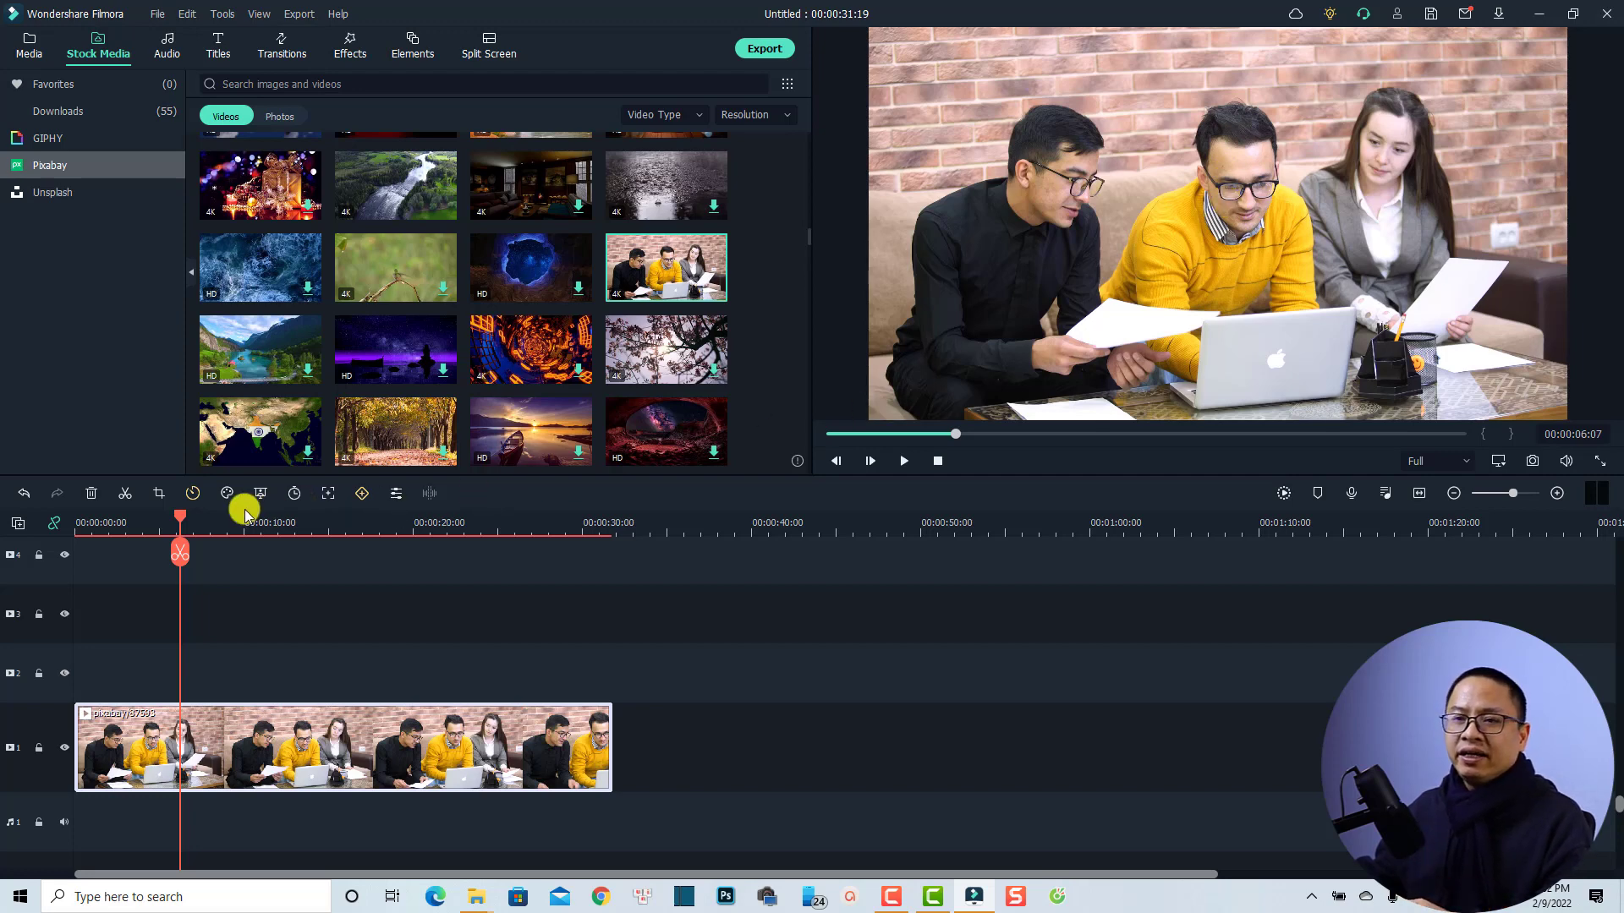
{"action": "left_click_drag", "start_coordinate": [180, 520], "coordinate": [77, 580]}
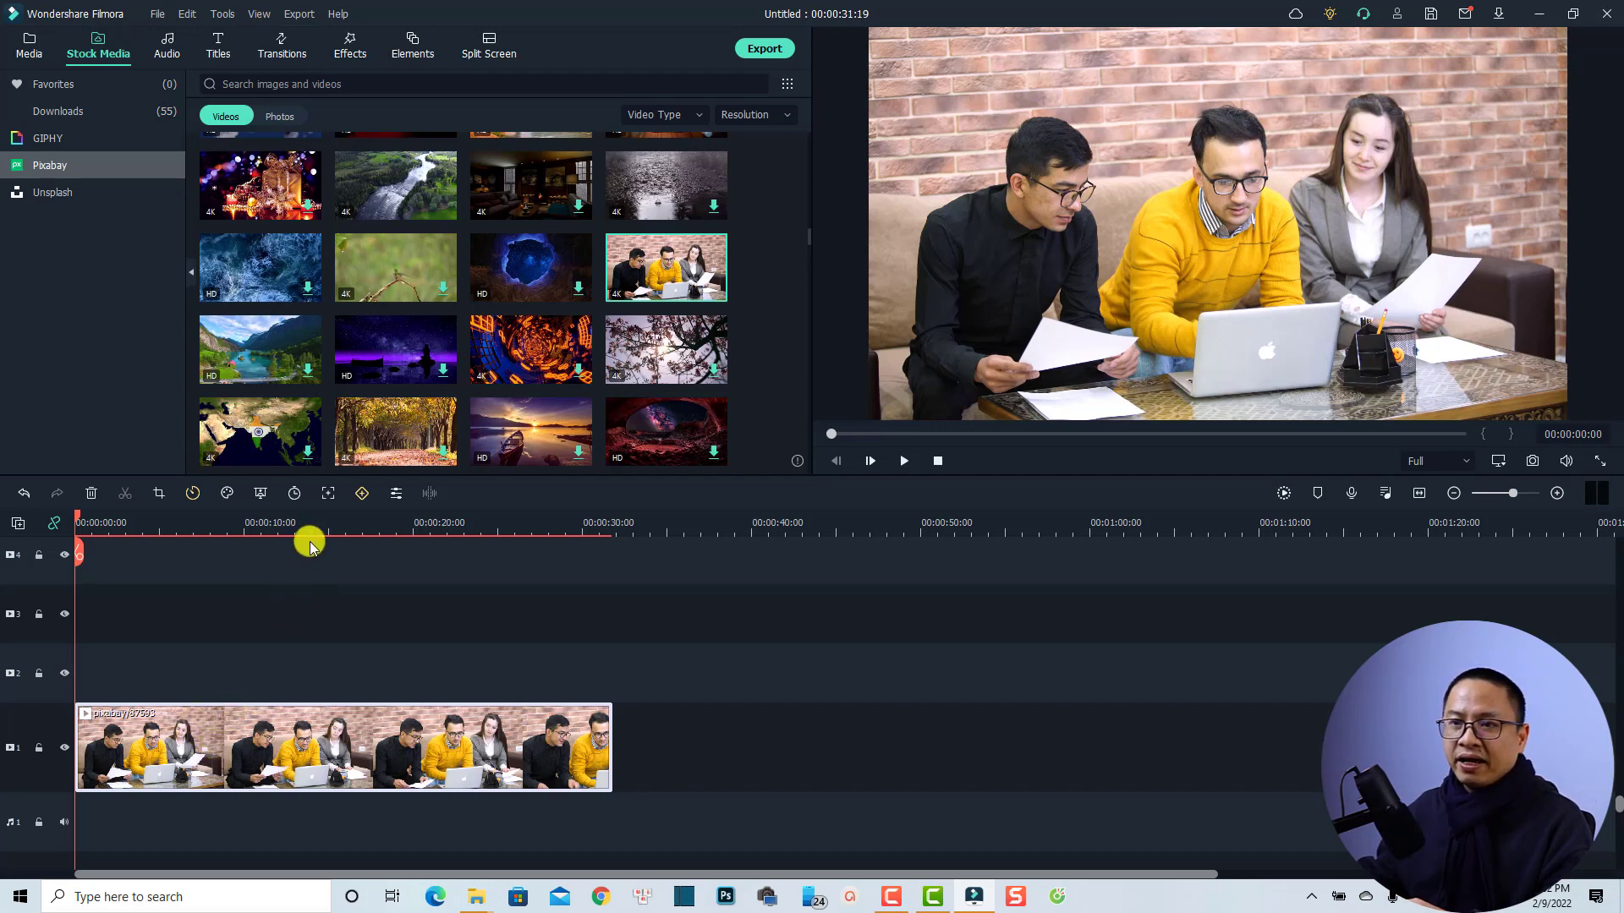
{"action": "left_click", "coordinate": [327, 495]}
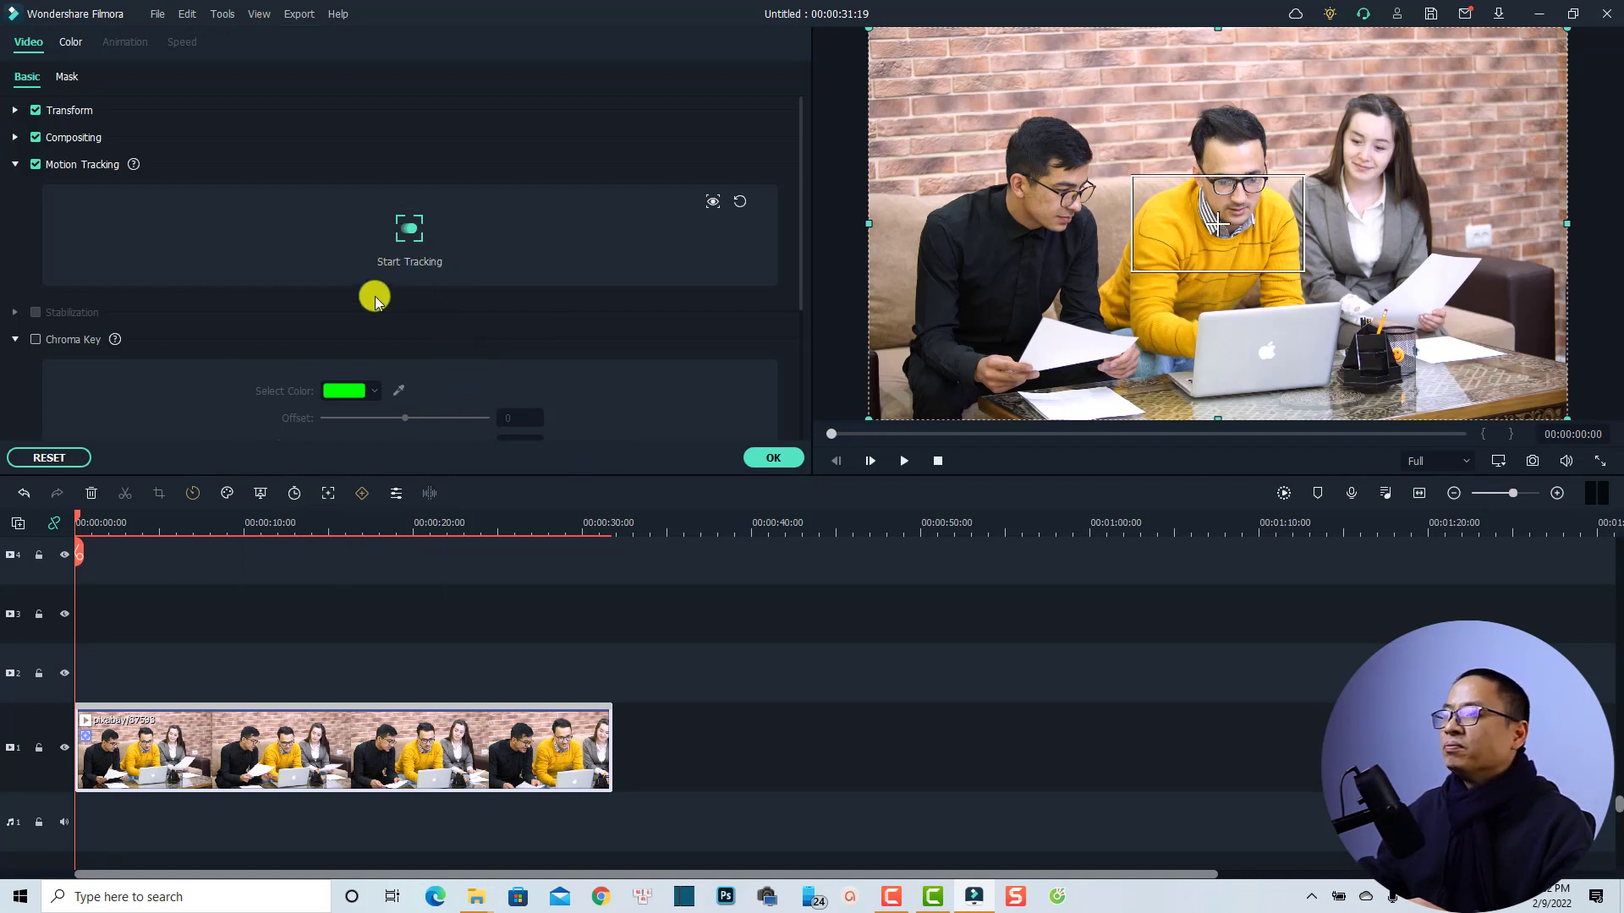
{"action": "left_click", "coordinate": [35, 168]}
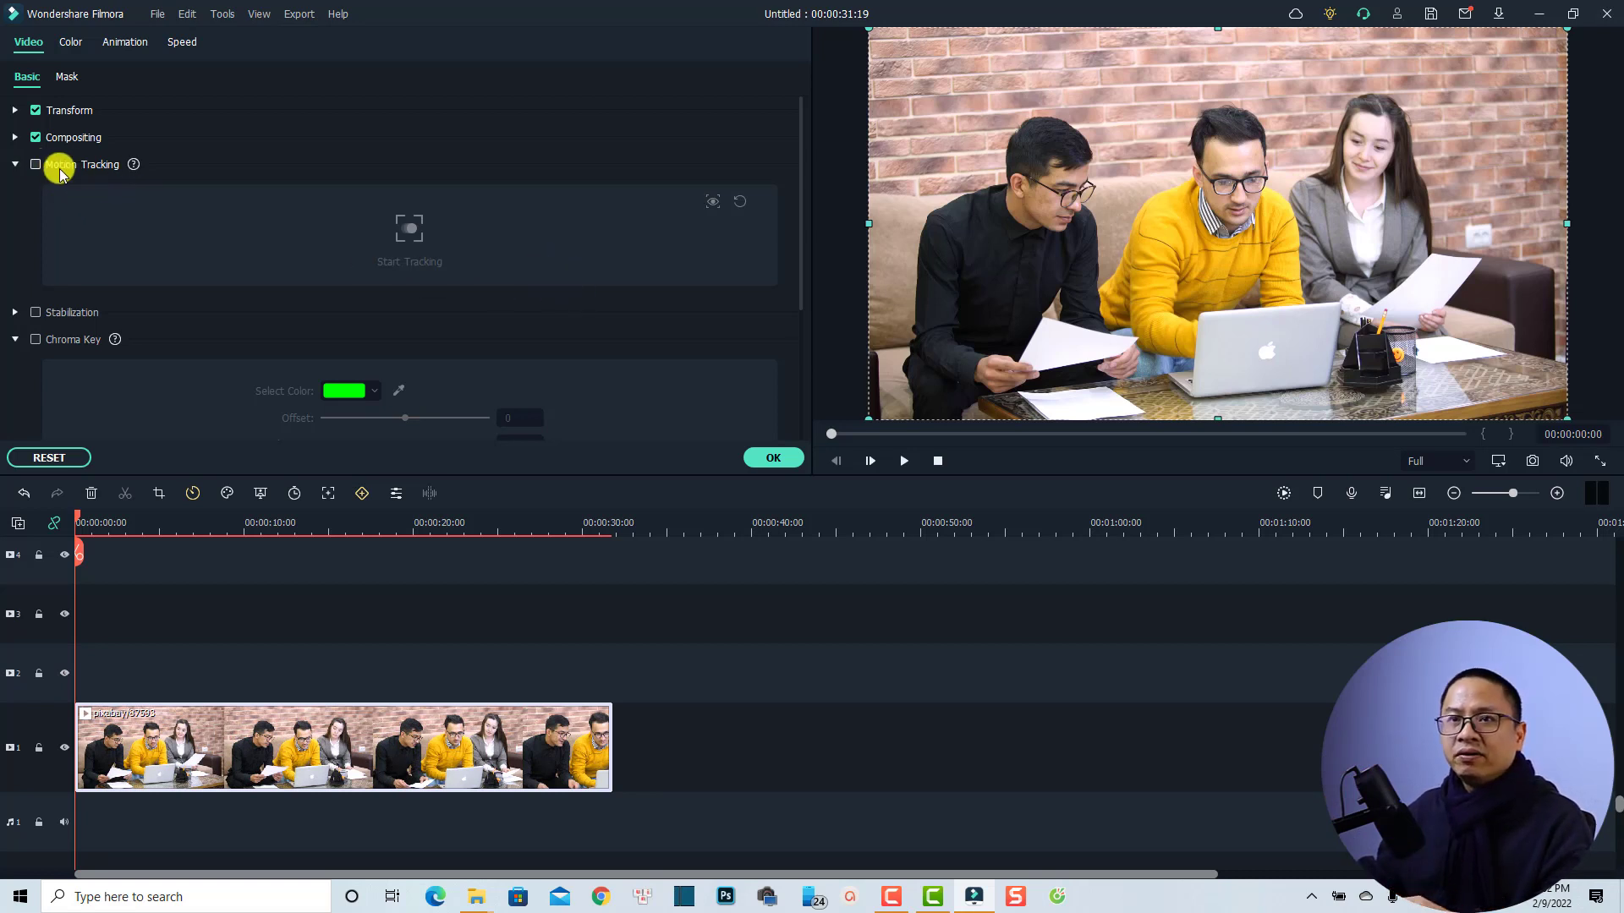
{"action": "left_click", "coordinate": [35, 166]}
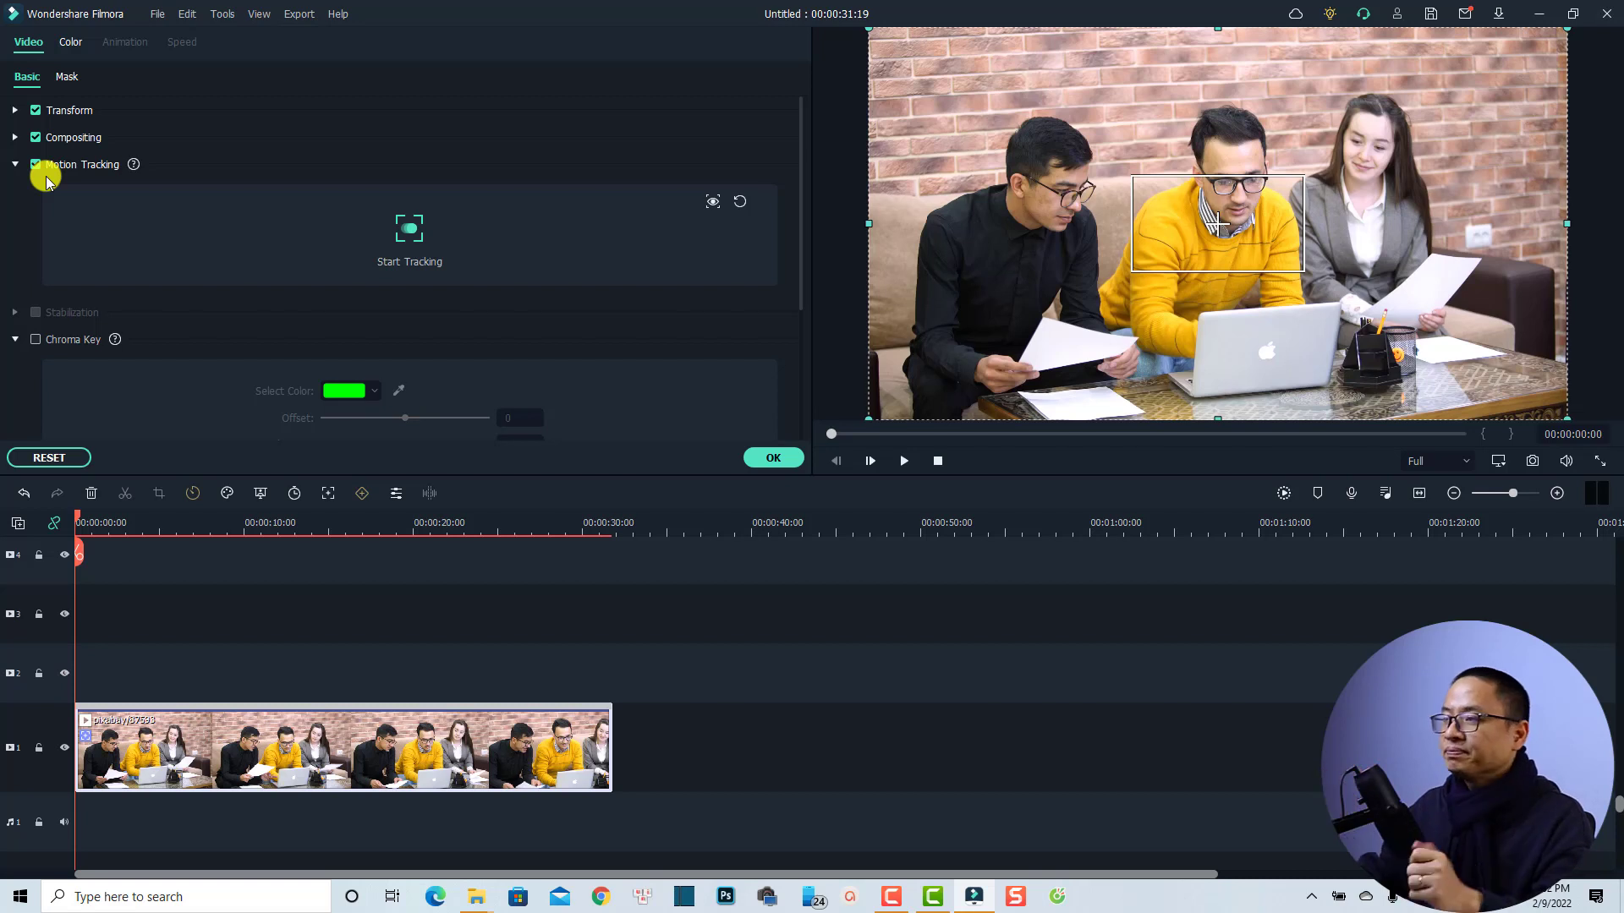
Shrink the tracking box onto the yellow-sweater man's face and start tracking it
{"action": "left_click", "coordinate": [1211, 226]}
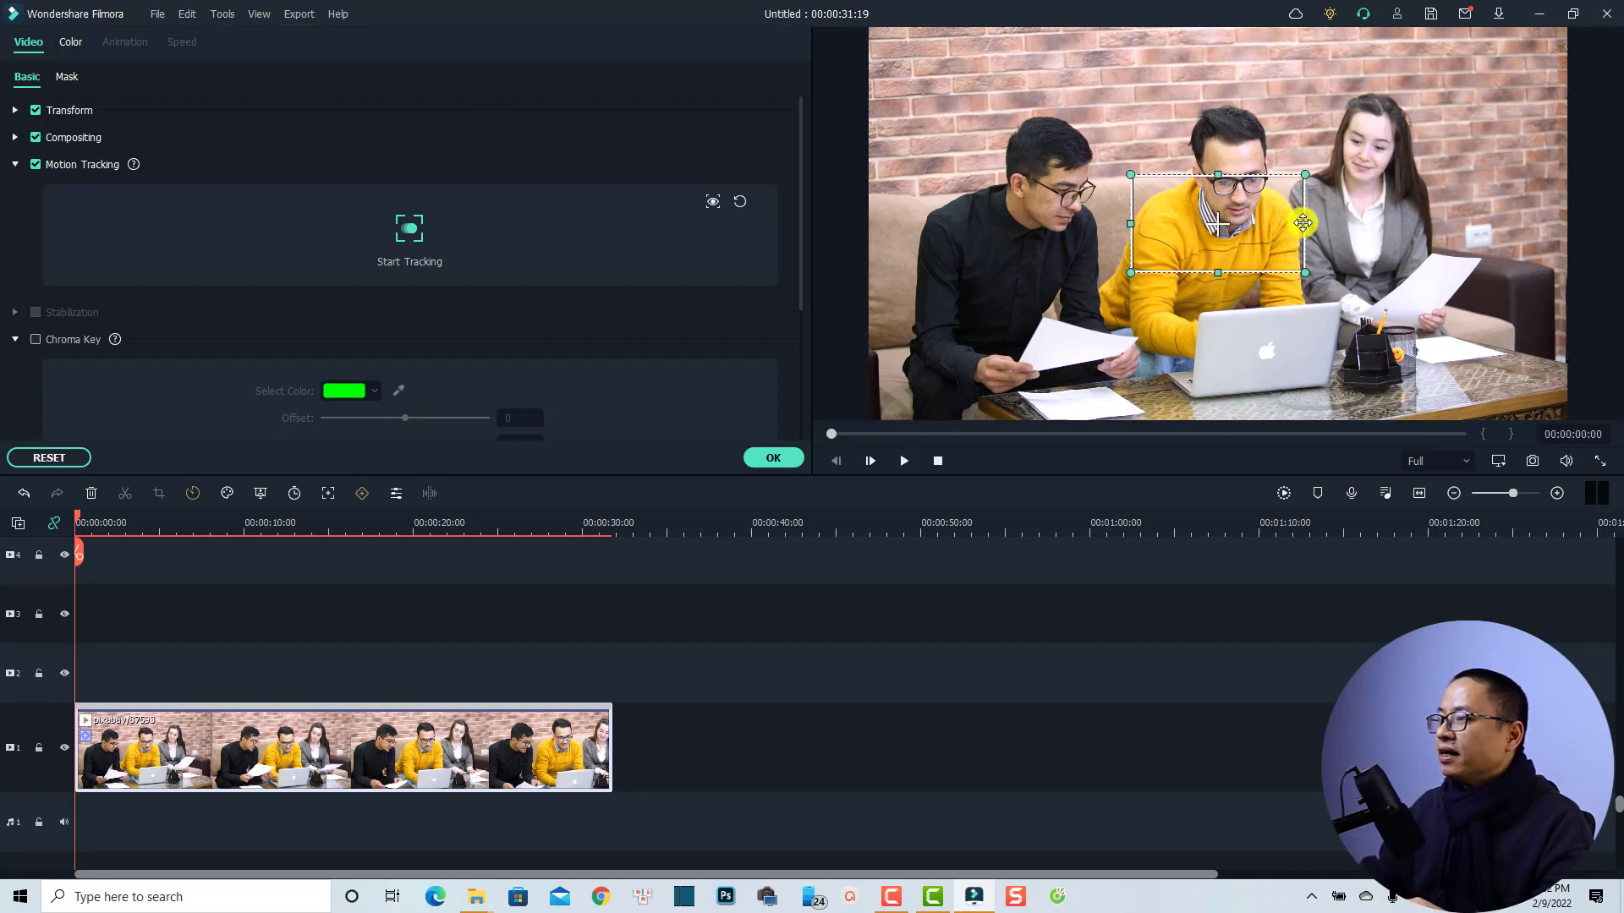
{"action": "left_click_drag", "start_coordinate": [1303, 223], "coordinate": [1238, 200]}
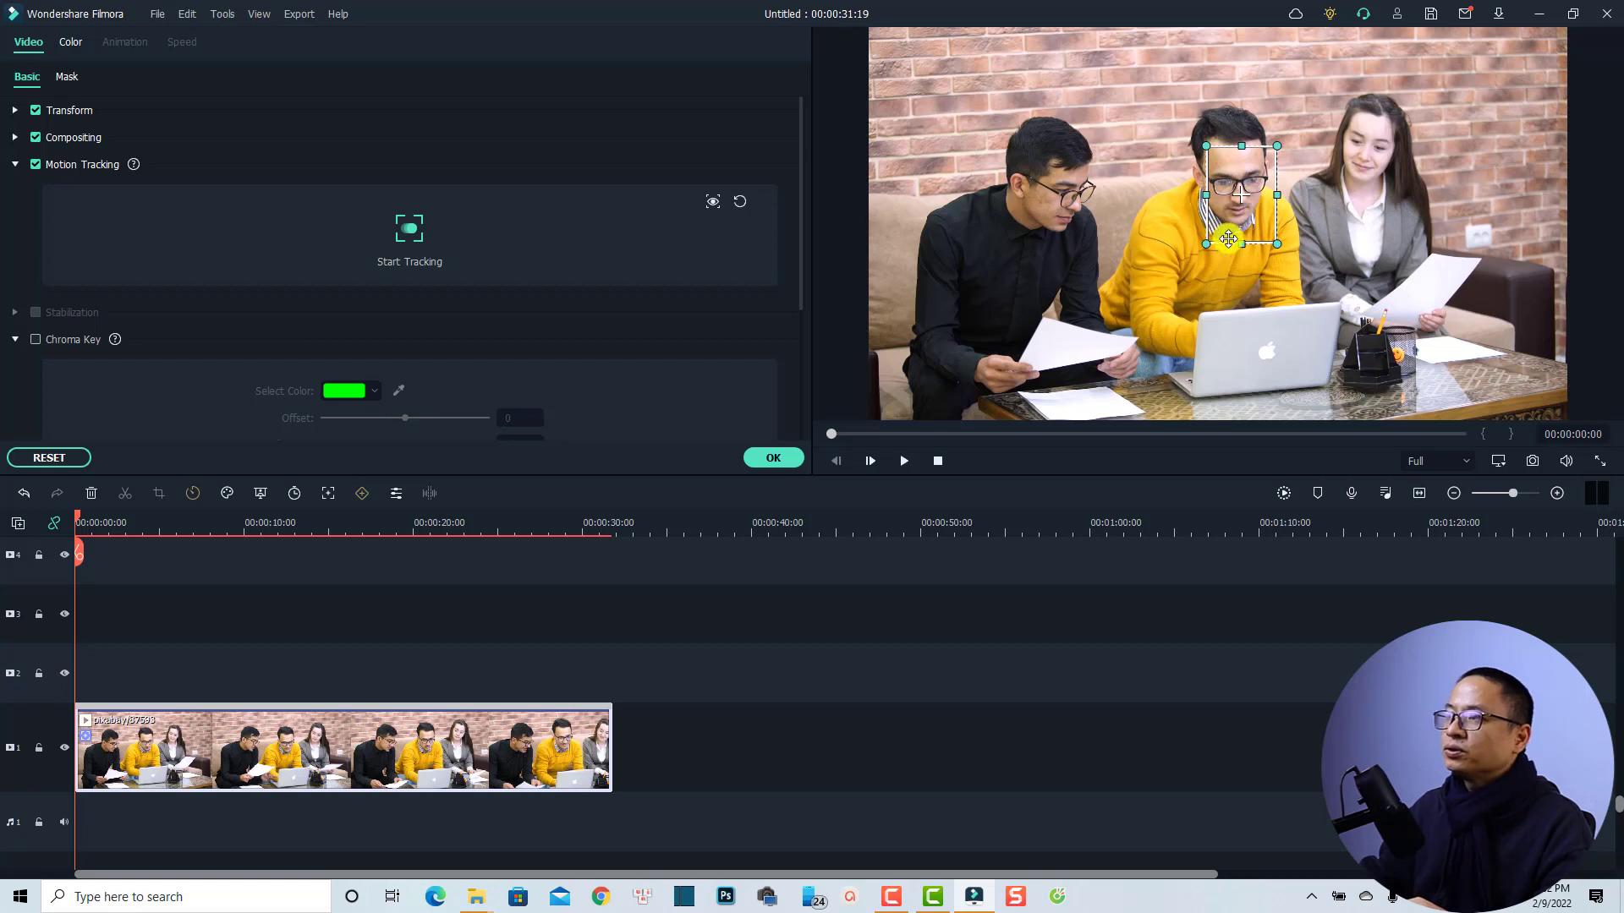
{"action": "left_click_drag", "start_coordinate": [1245, 244], "coordinate": [1239, 201]}
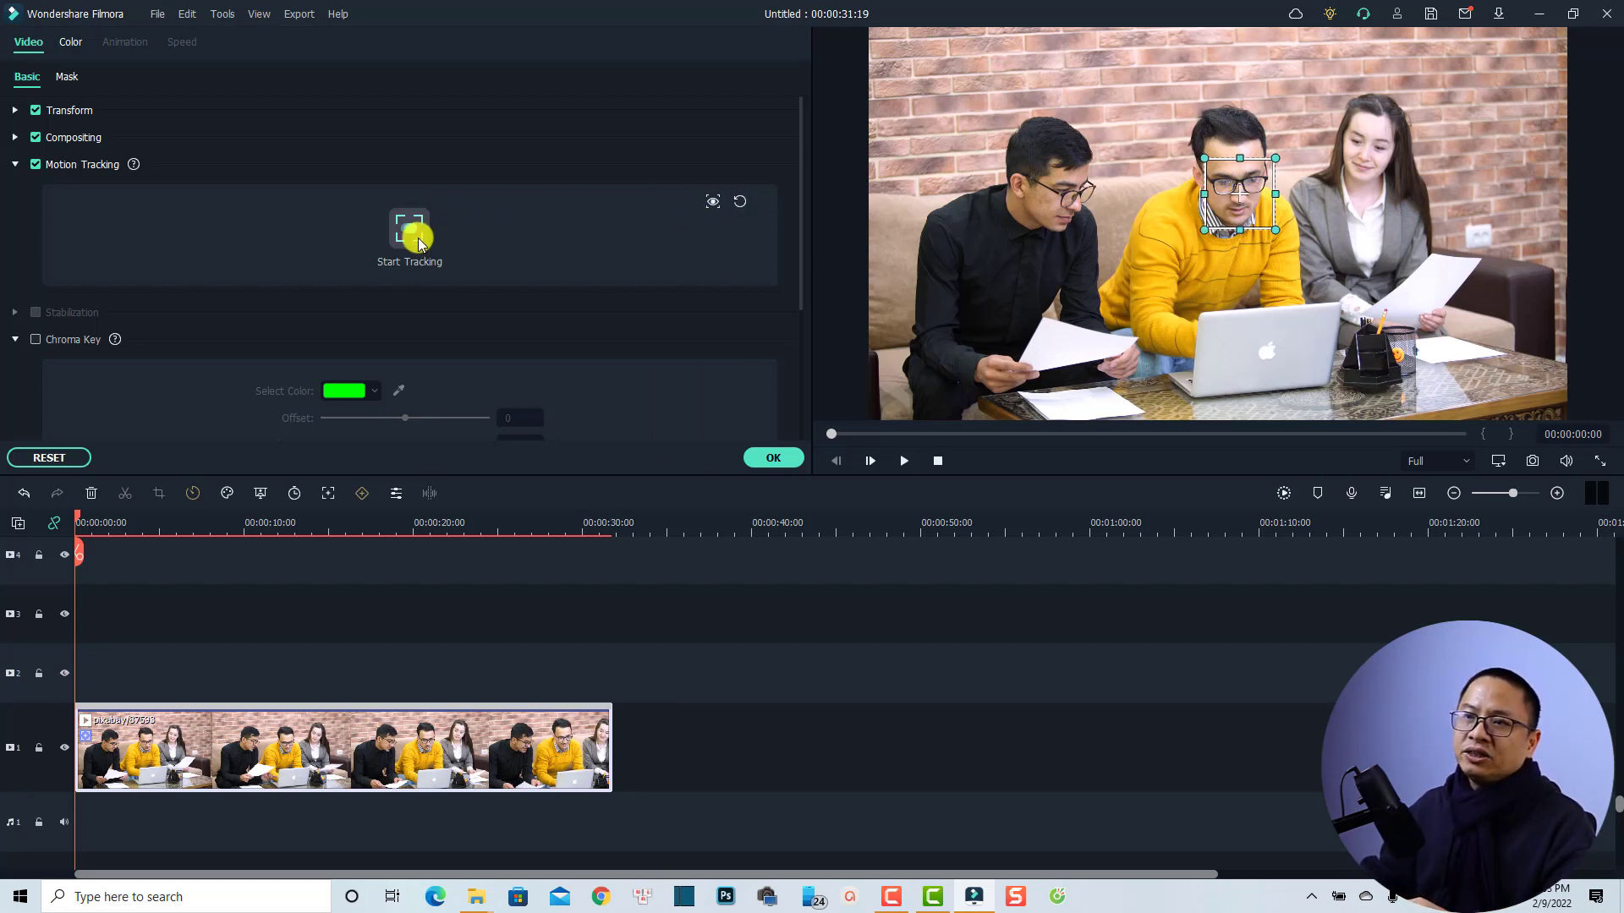
{"action": "left_click", "coordinate": [413, 233]}
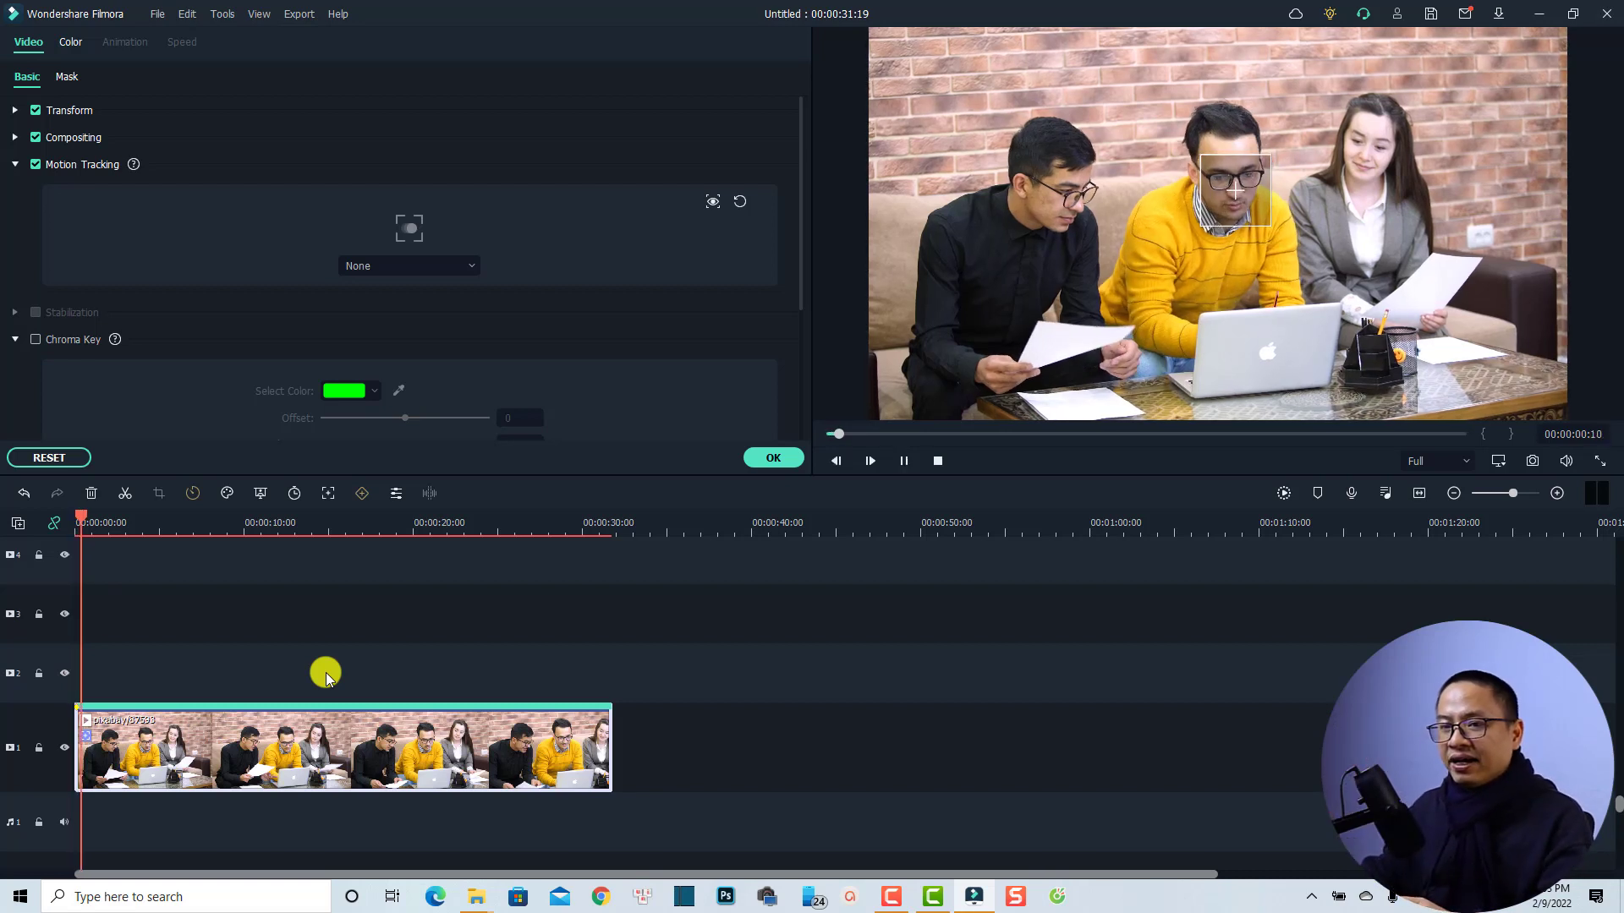
Check the face tracking in playback, then attach 'Add a mosaic' to the tracked motion
{"action": "key", "text": "space"}
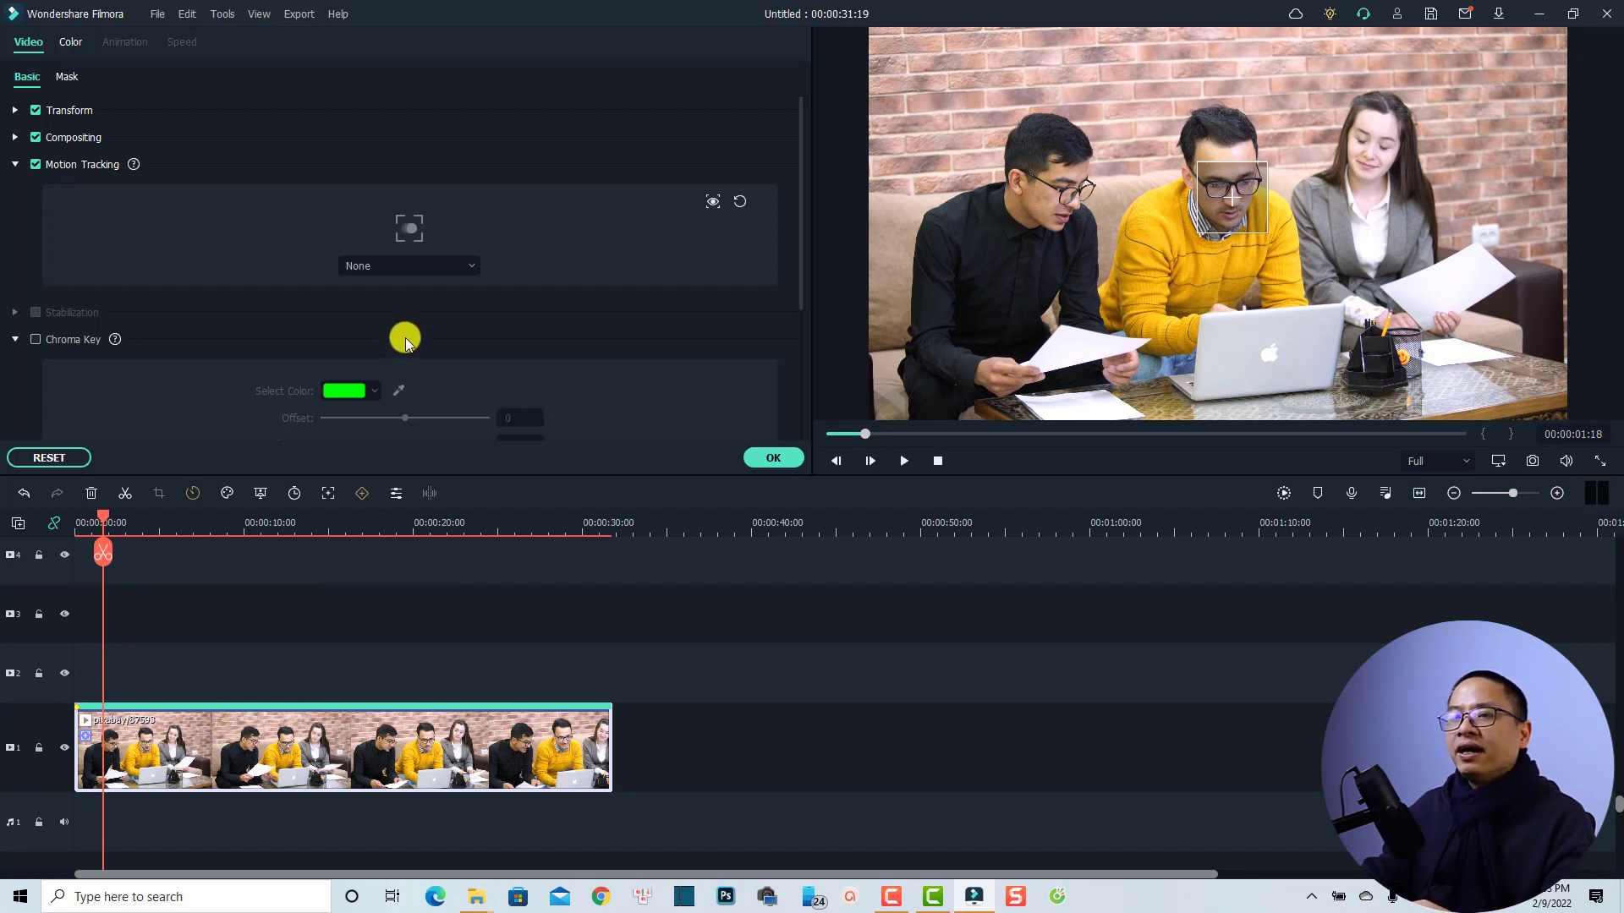
{"action": "left_click", "coordinate": [468, 265]}
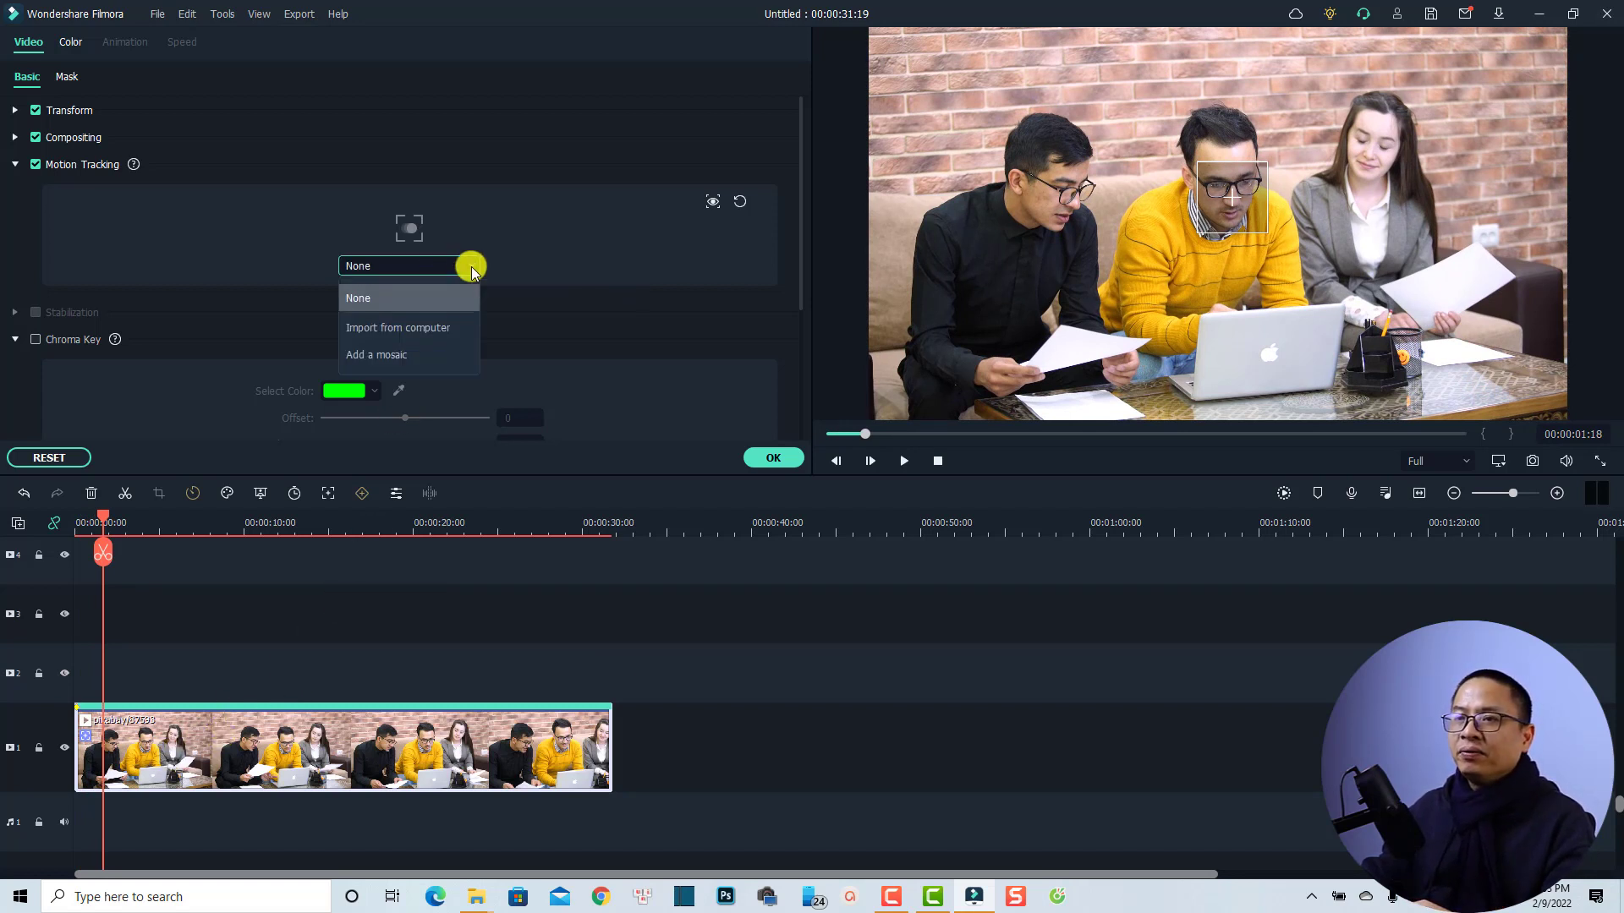
{"action": "left_click", "coordinate": [391, 355]}
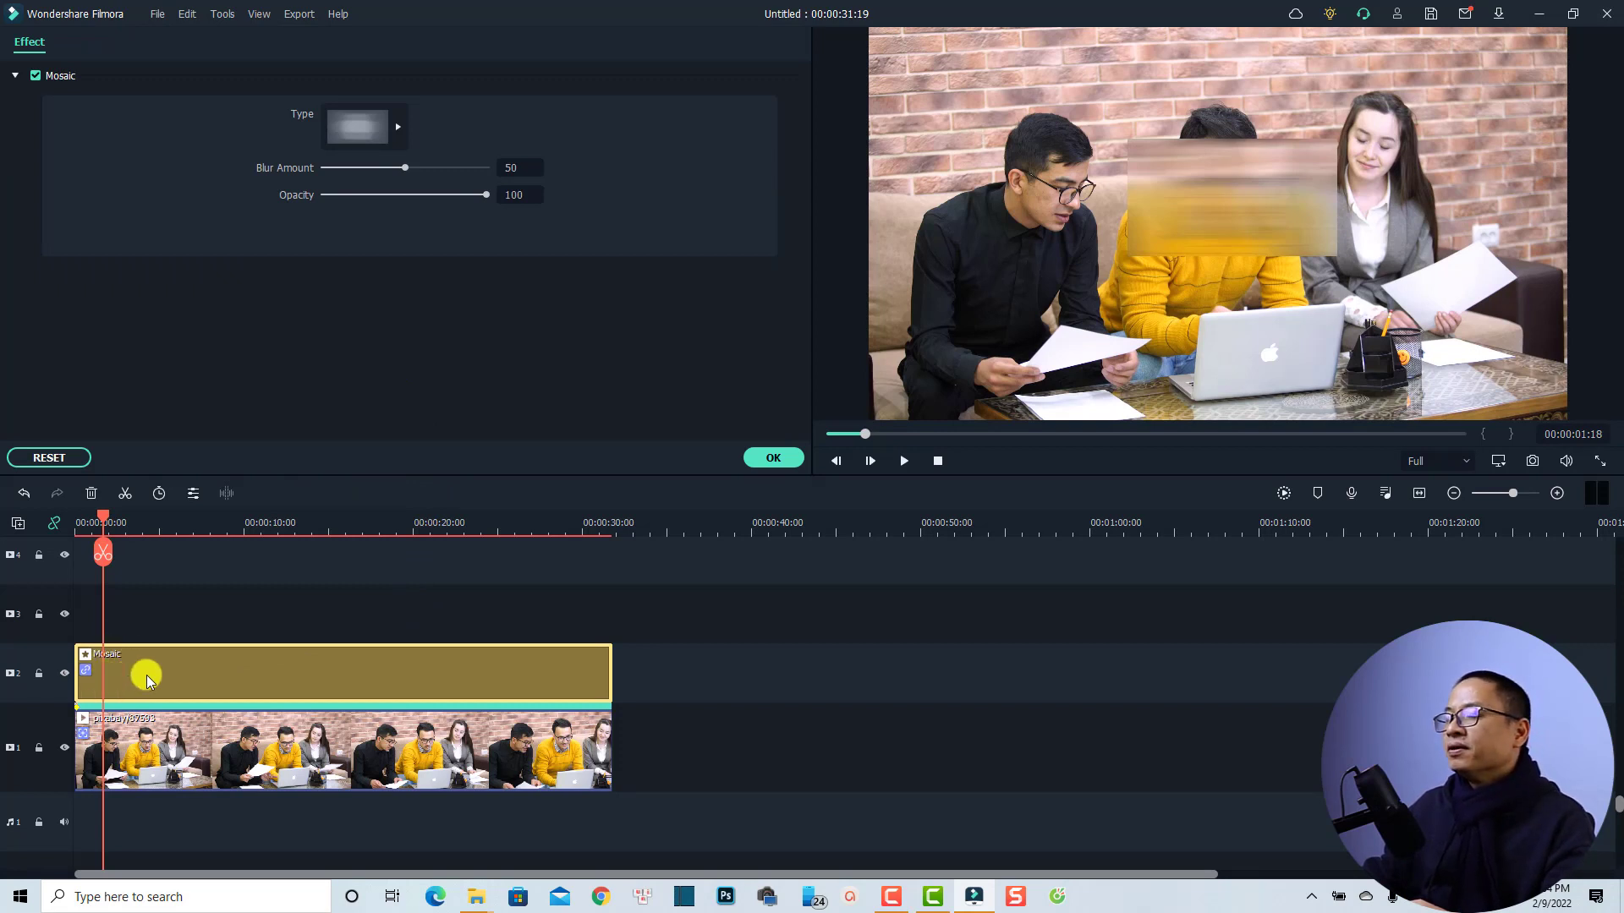
Resize the mosaic region in the preview so it covers just the man's face
{"action": "left_click", "coordinate": [1237, 205]}
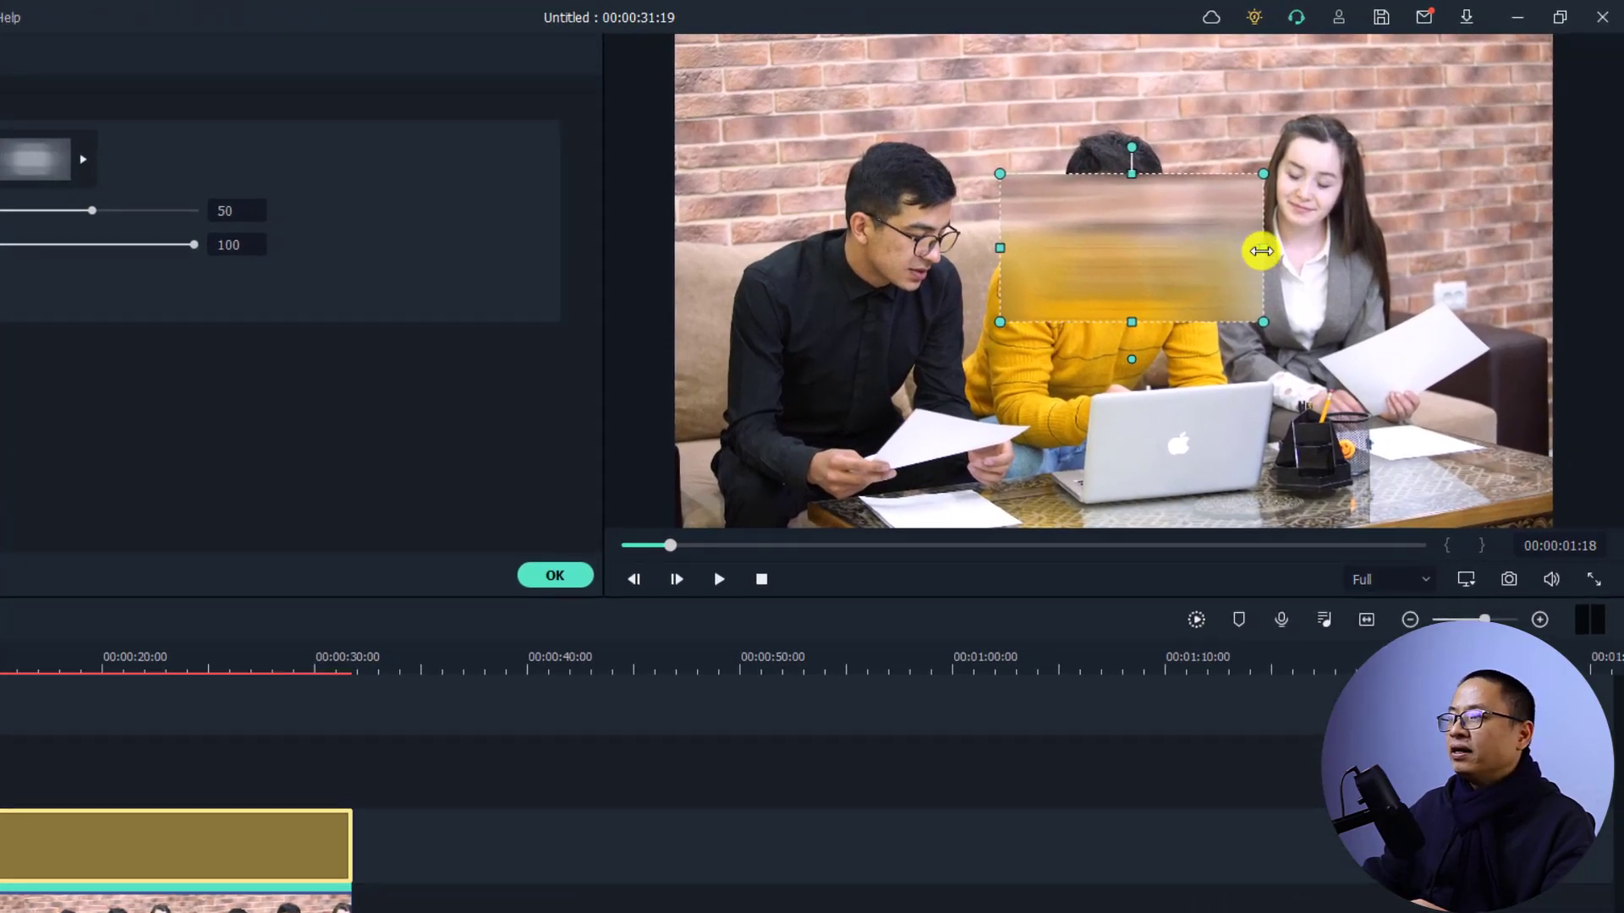
{"action": "left_click_drag", "start_coordinate": [1261, 251], "coordinate": [1149, 251]}
{"action": "left_click_drag", "start_coordinate": [999, 249], "coordinate": [1072, 247]}
{"action": "left_click_drag", "start_coordinate": [1112, 322], "coordinate": [1135, 244]}
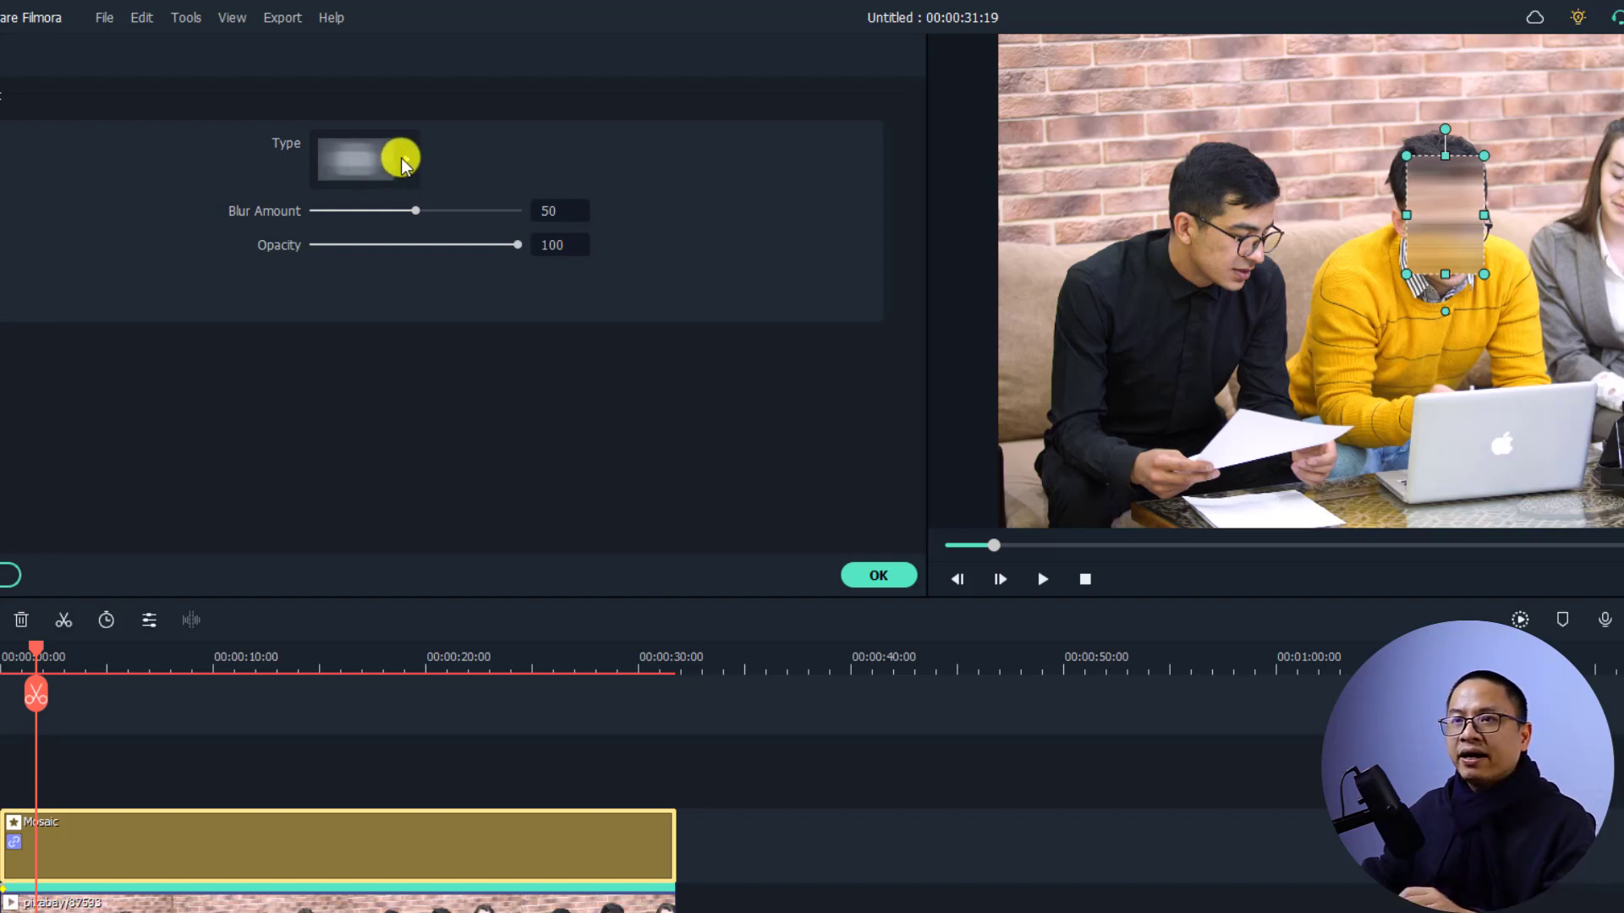
Switch the mosaic to the cloud-like blur style with blur amount 51 and opacity 89
{"action": "left_click", "coordinate": [405, 161]}
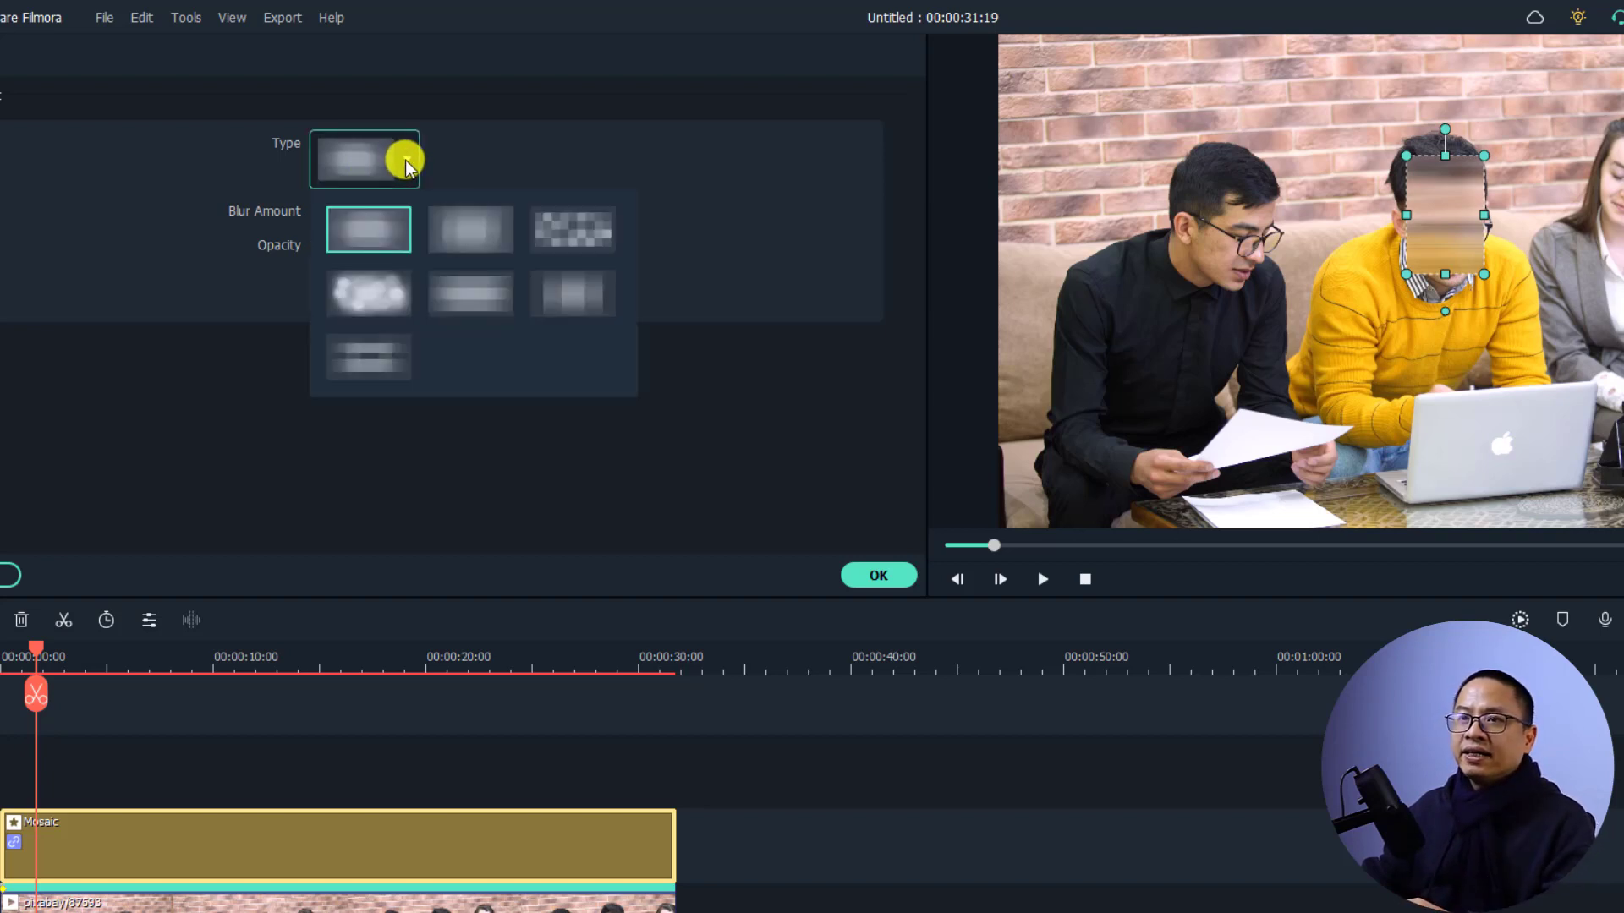
{"action": "left_click", "coordinate": [374, 303]}
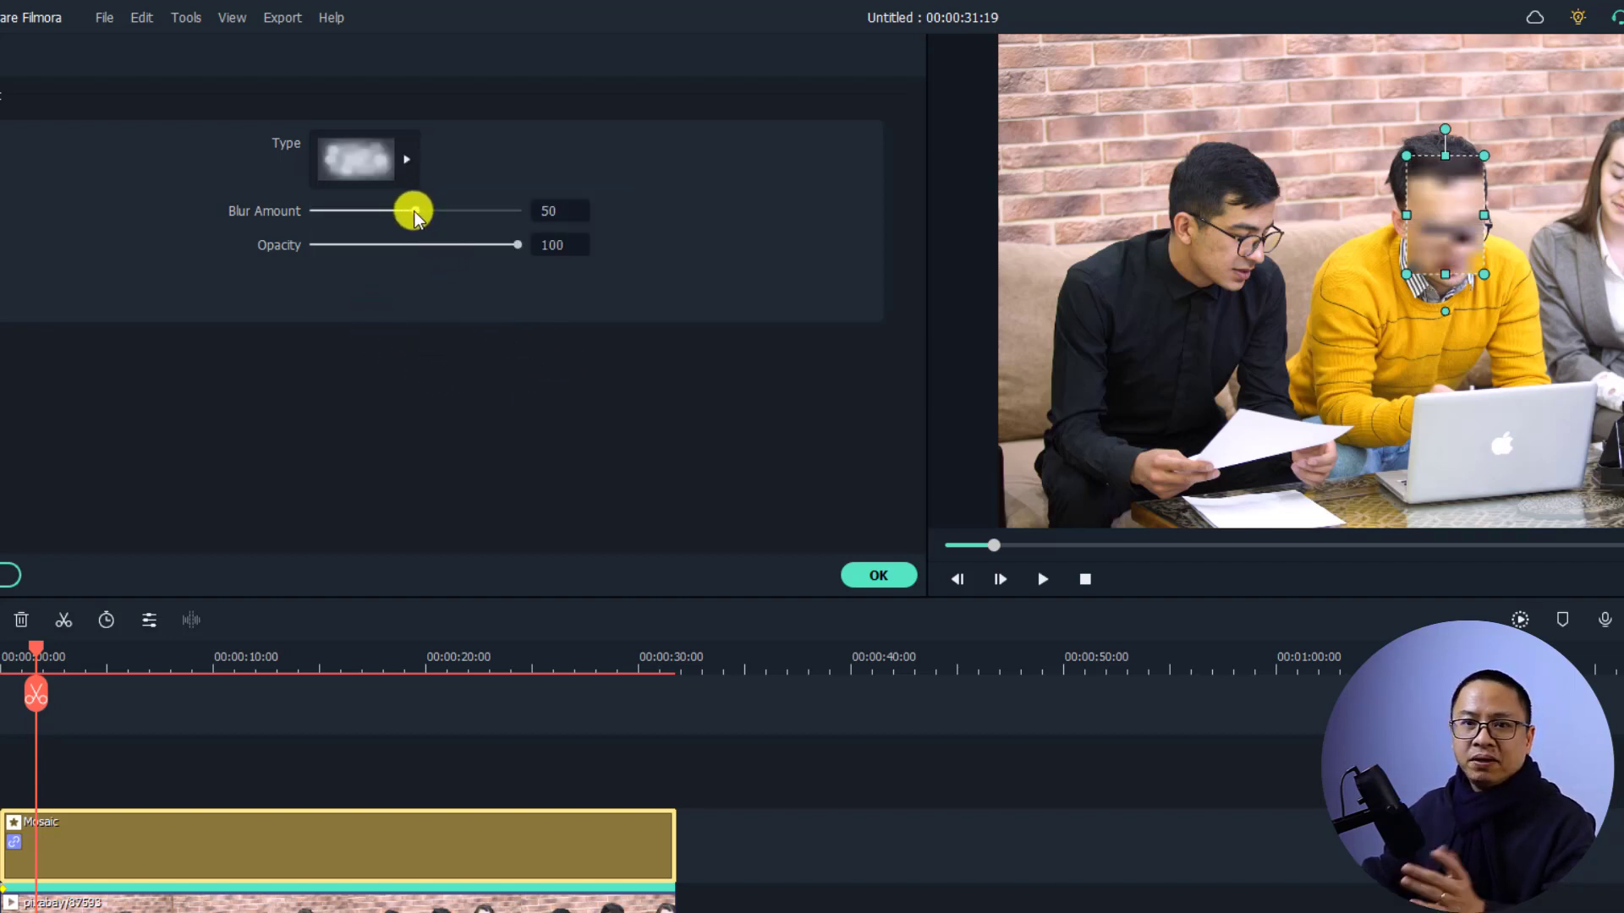
{"action": "mouse_move", "coordinate": [413, 210]}
{"action": "left_mouse_down"}
{"action": "mouse_move", "coordinate": [372, 210]}
{"action": "mouse_move", "coordinate": [453, 239]}
{"action": "mouse_move", "coordinate": [545, 225]}
{"action": "mouse_move", "coordinate": [381, 217]}
{"action": "mouse_move", "coordinate": [416, 216]}
{"action": "left_mouse_up"}
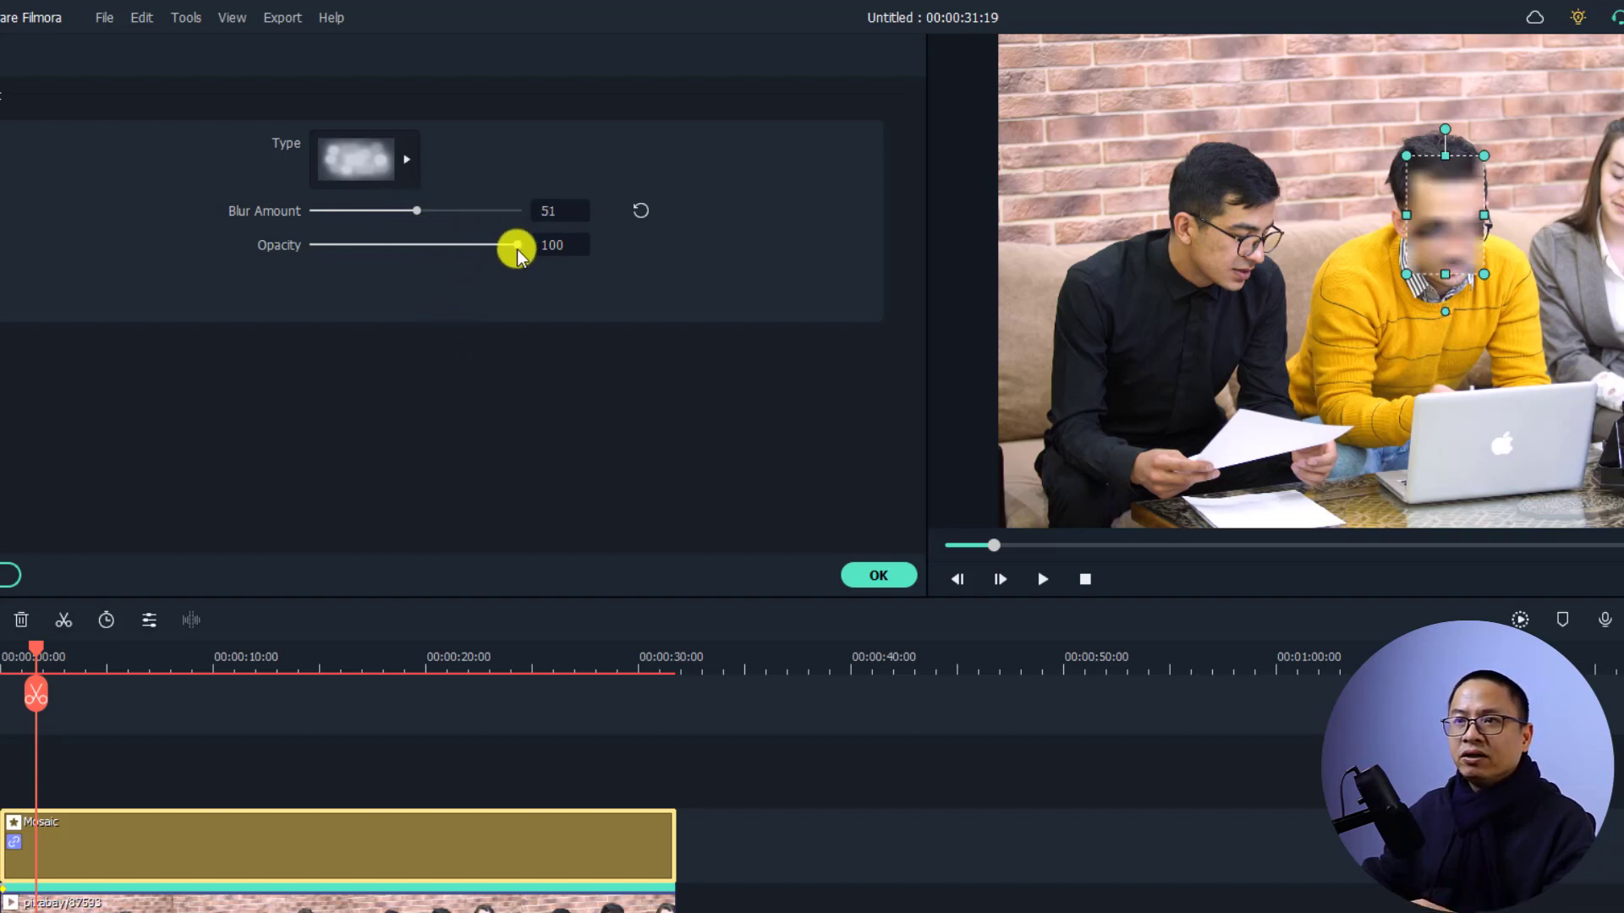
{"action": "left_click_drag", "start_coordinate": [517, 247], "coordinate": [460, 248]}
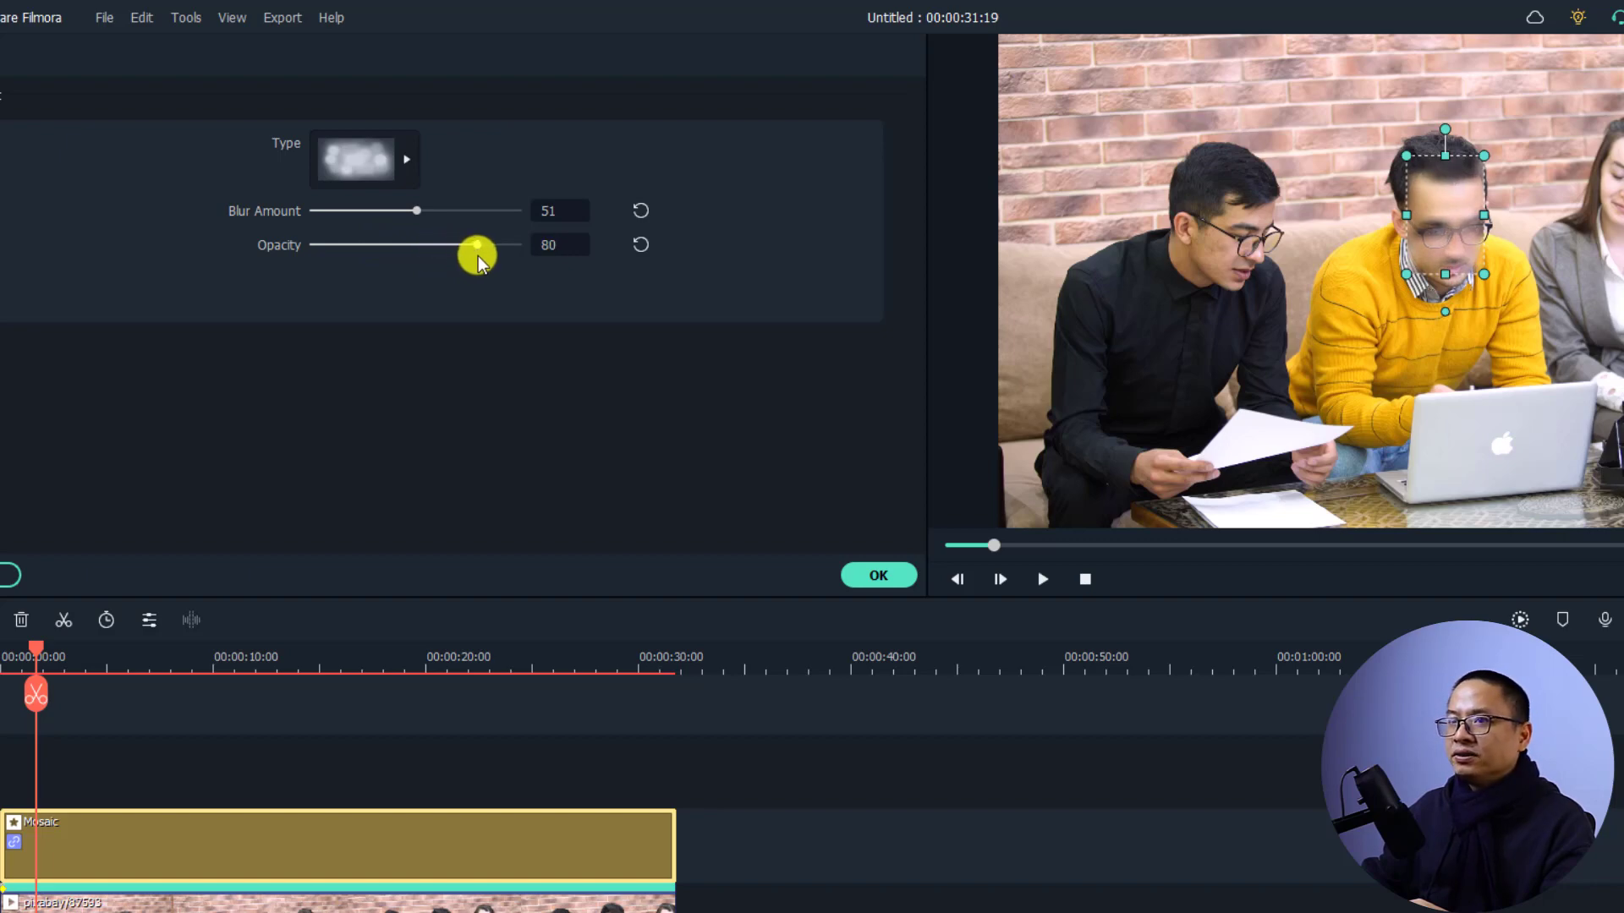
{"action": "left_click_drag", "start_coordinate": [487, 257], "coordinate": [495, 261]}
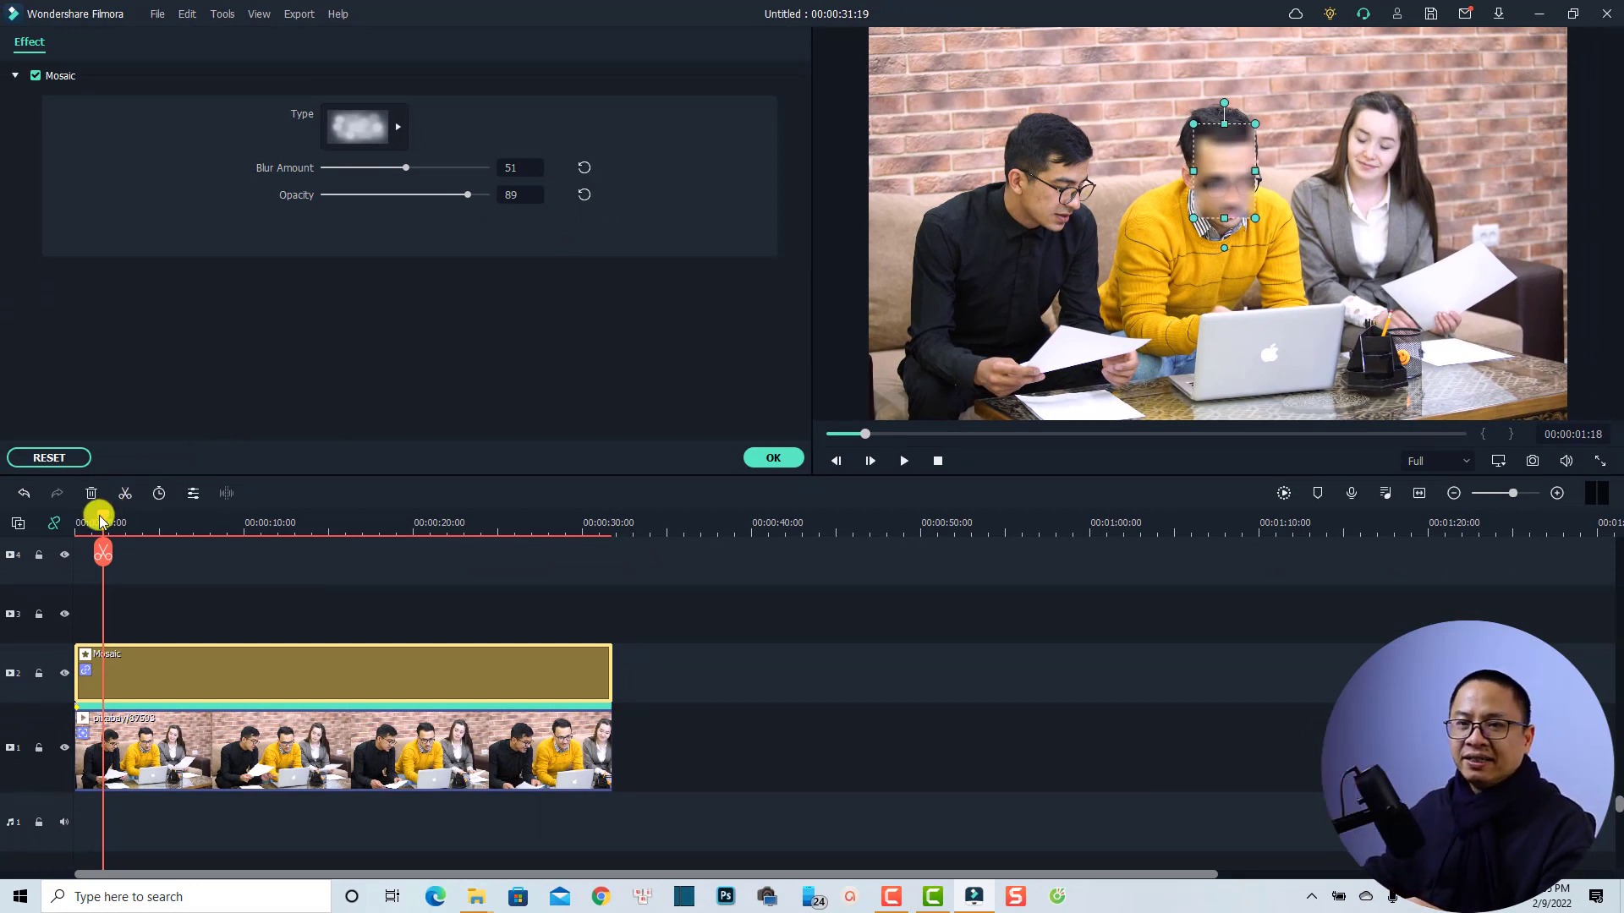
{"action": "left_click_drag", "start_coordinate": [101, 522], "coordinate": [76, 523]}
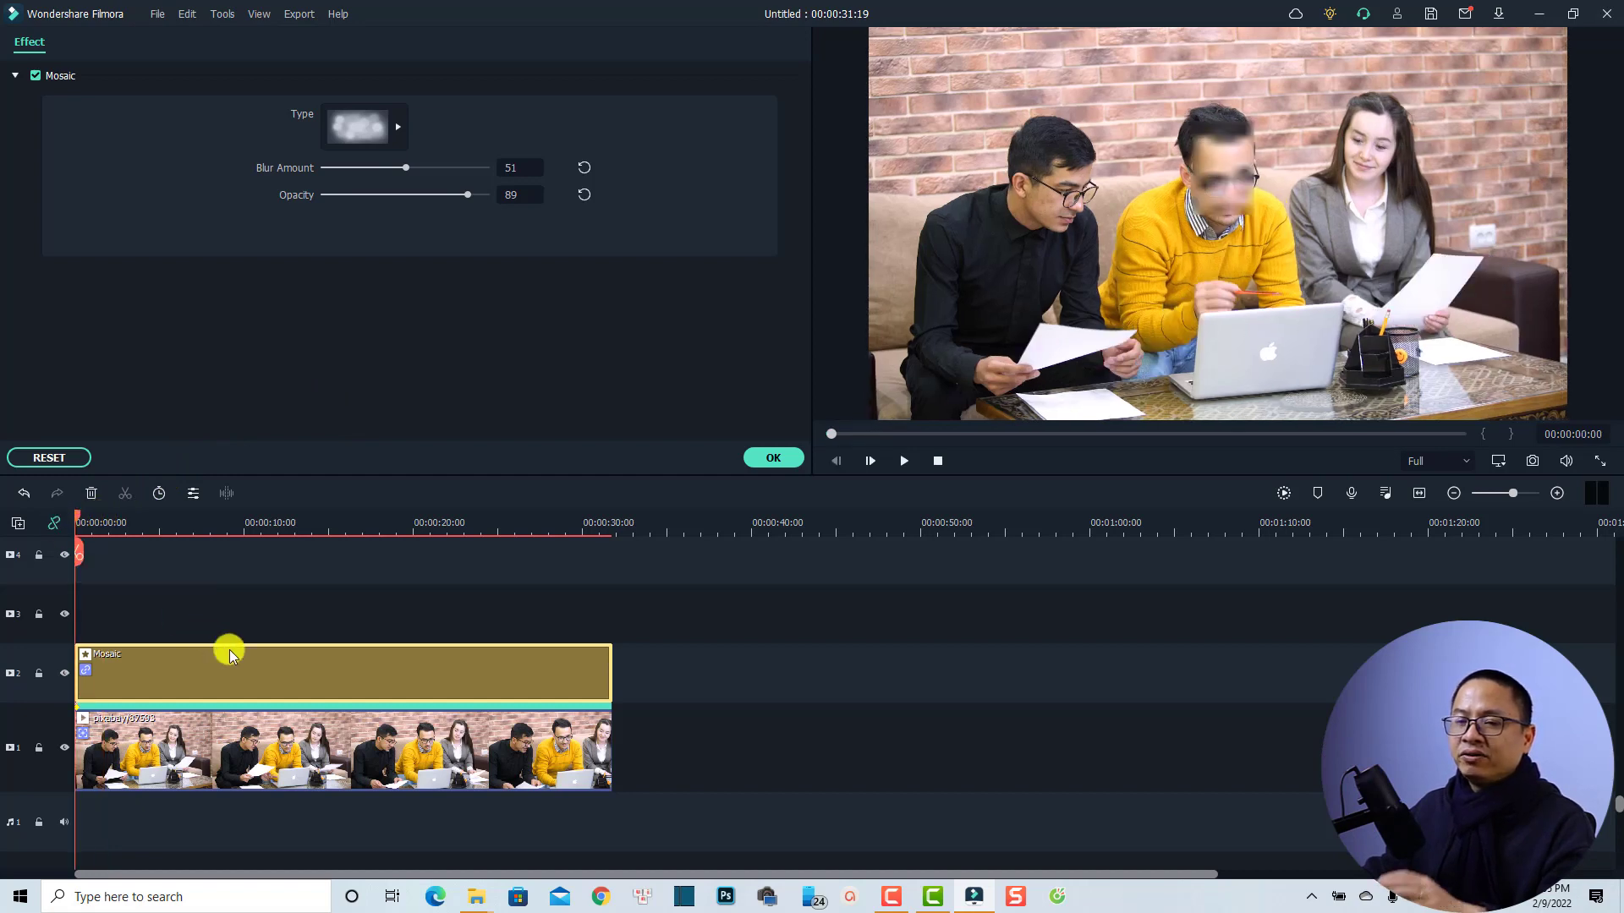
{"action": "key", "text": "space"}
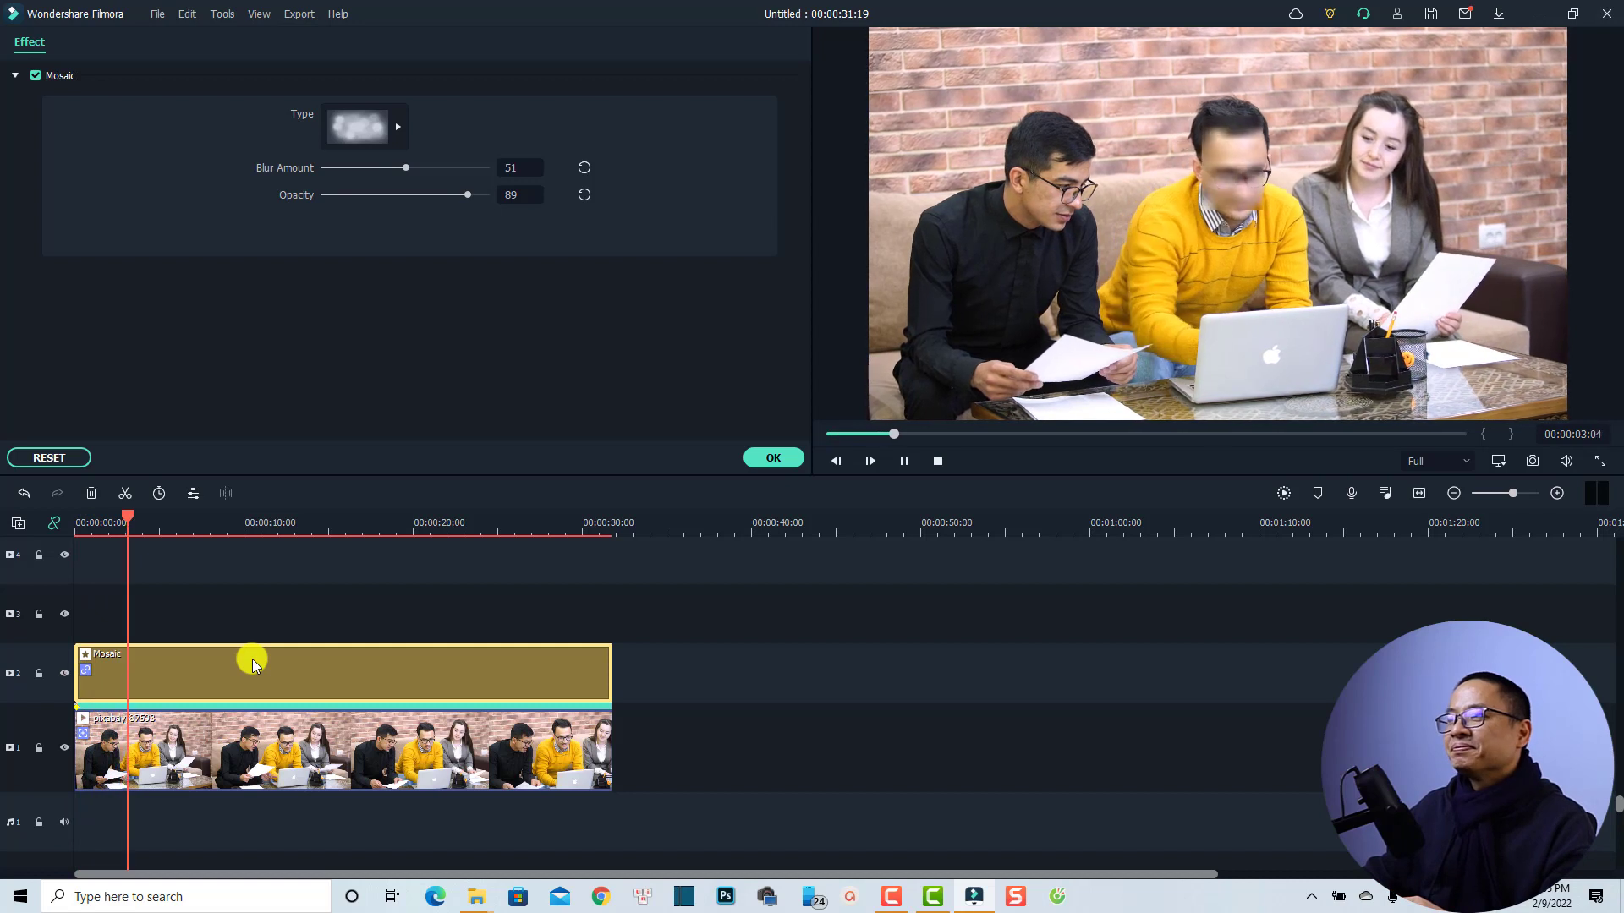
{"action": "key", "text": "space"}
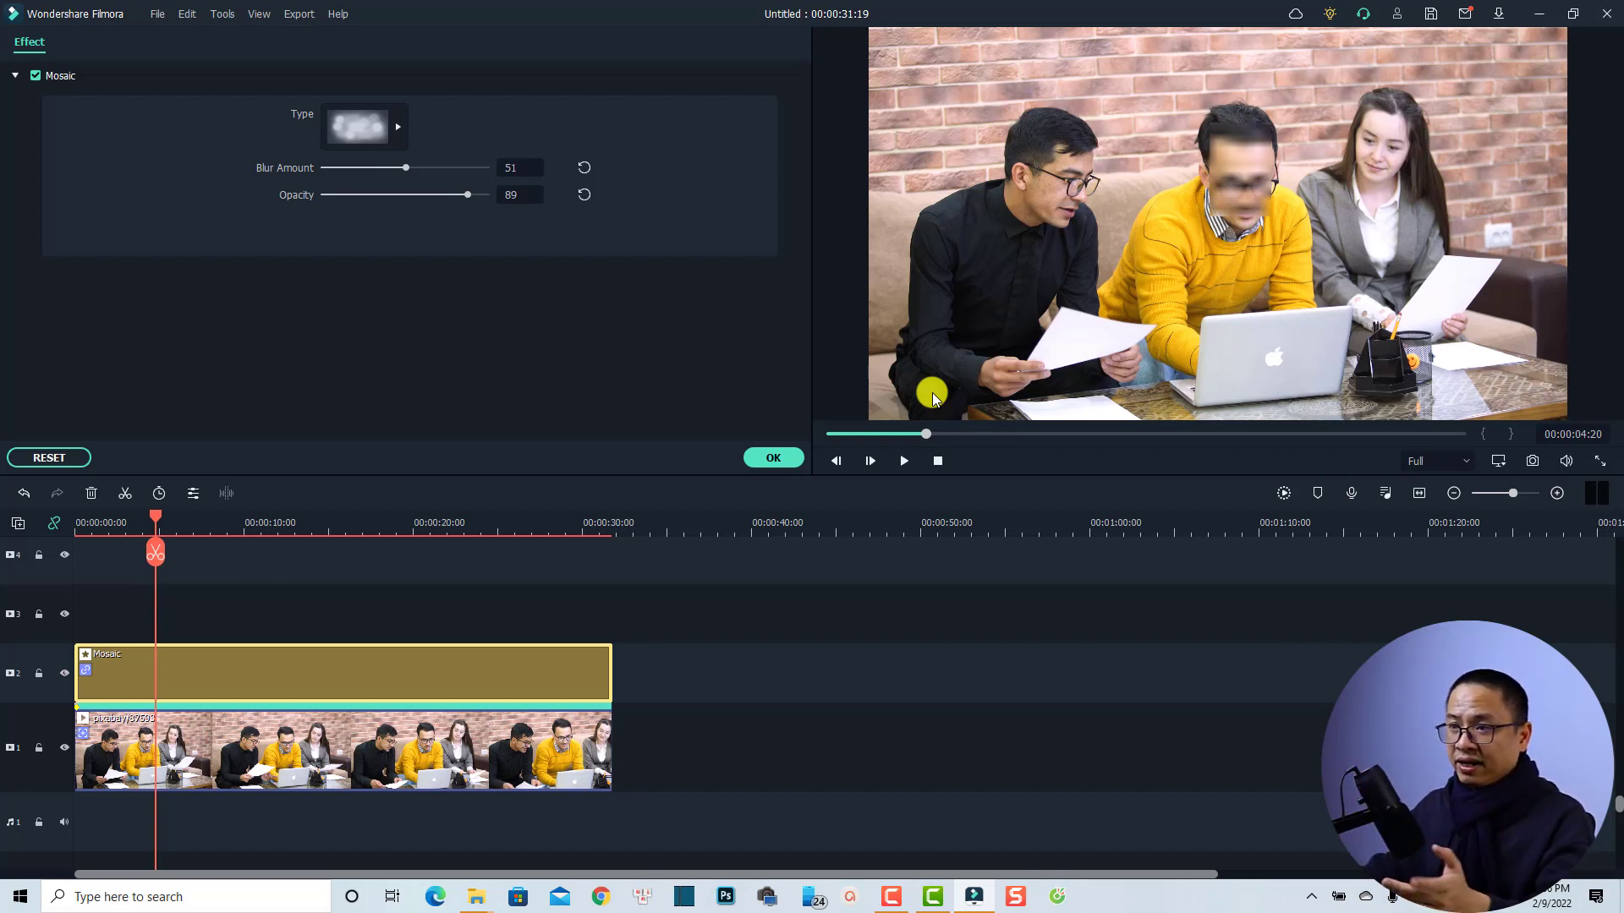
Confirm the mosaic settings, then delete the Mosaic clip from the timeline
{"action": "left_click", "coordinate": [773, 457]}
{"action": "left_click", "coordinate": [419, 601]}
{"action": "left_click", "coordinate": [241, 676]}
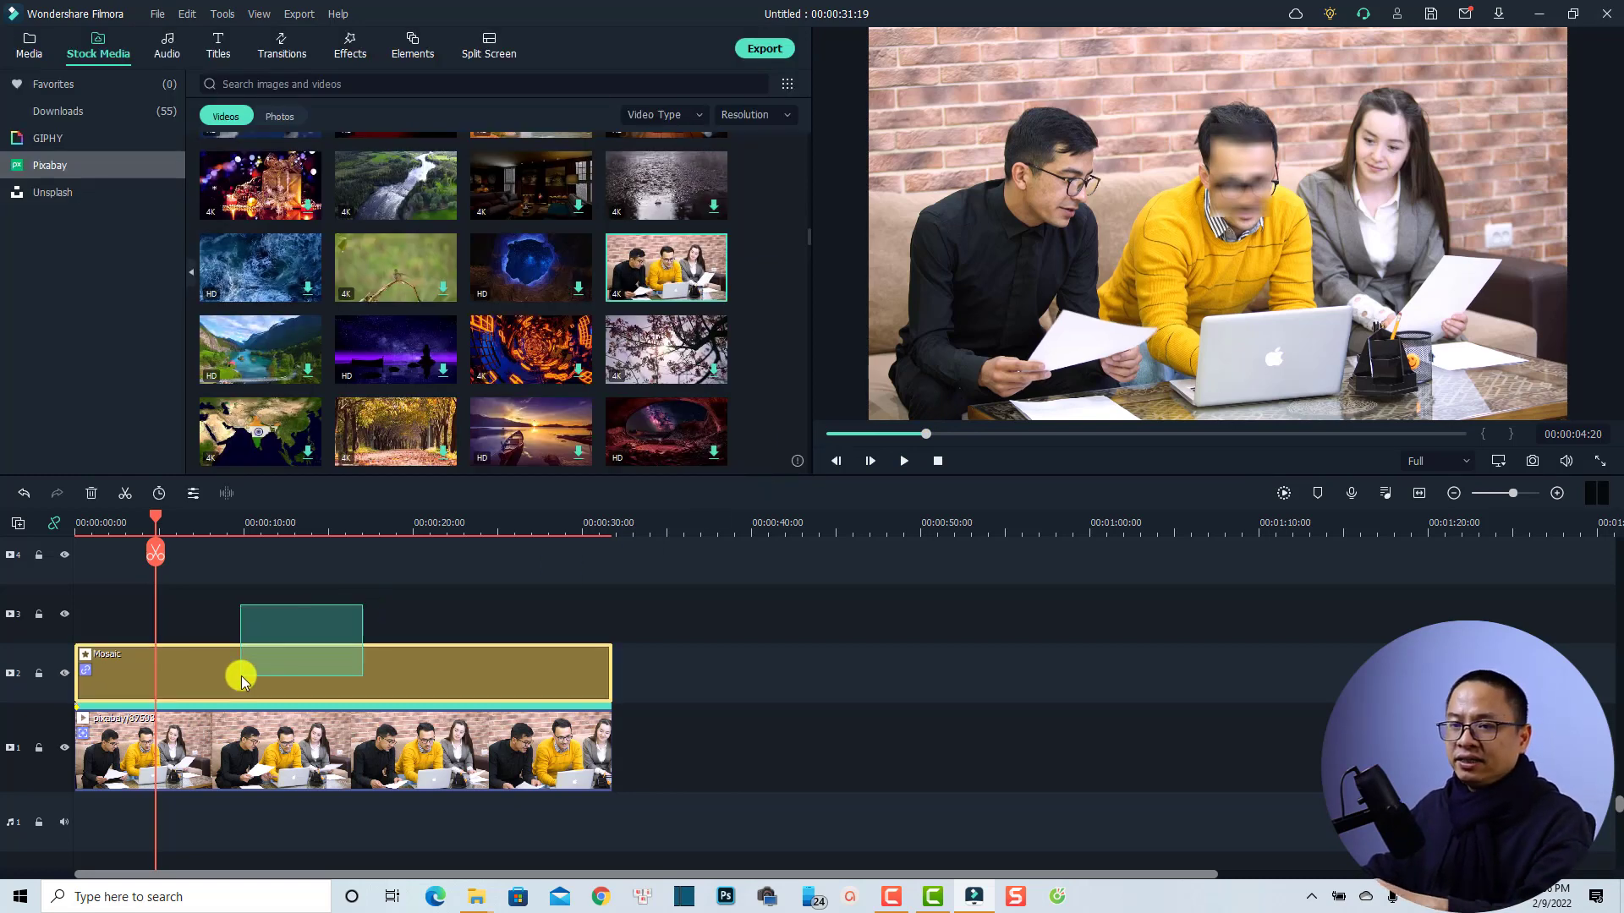
{"action": "key", "text": "Delete"}
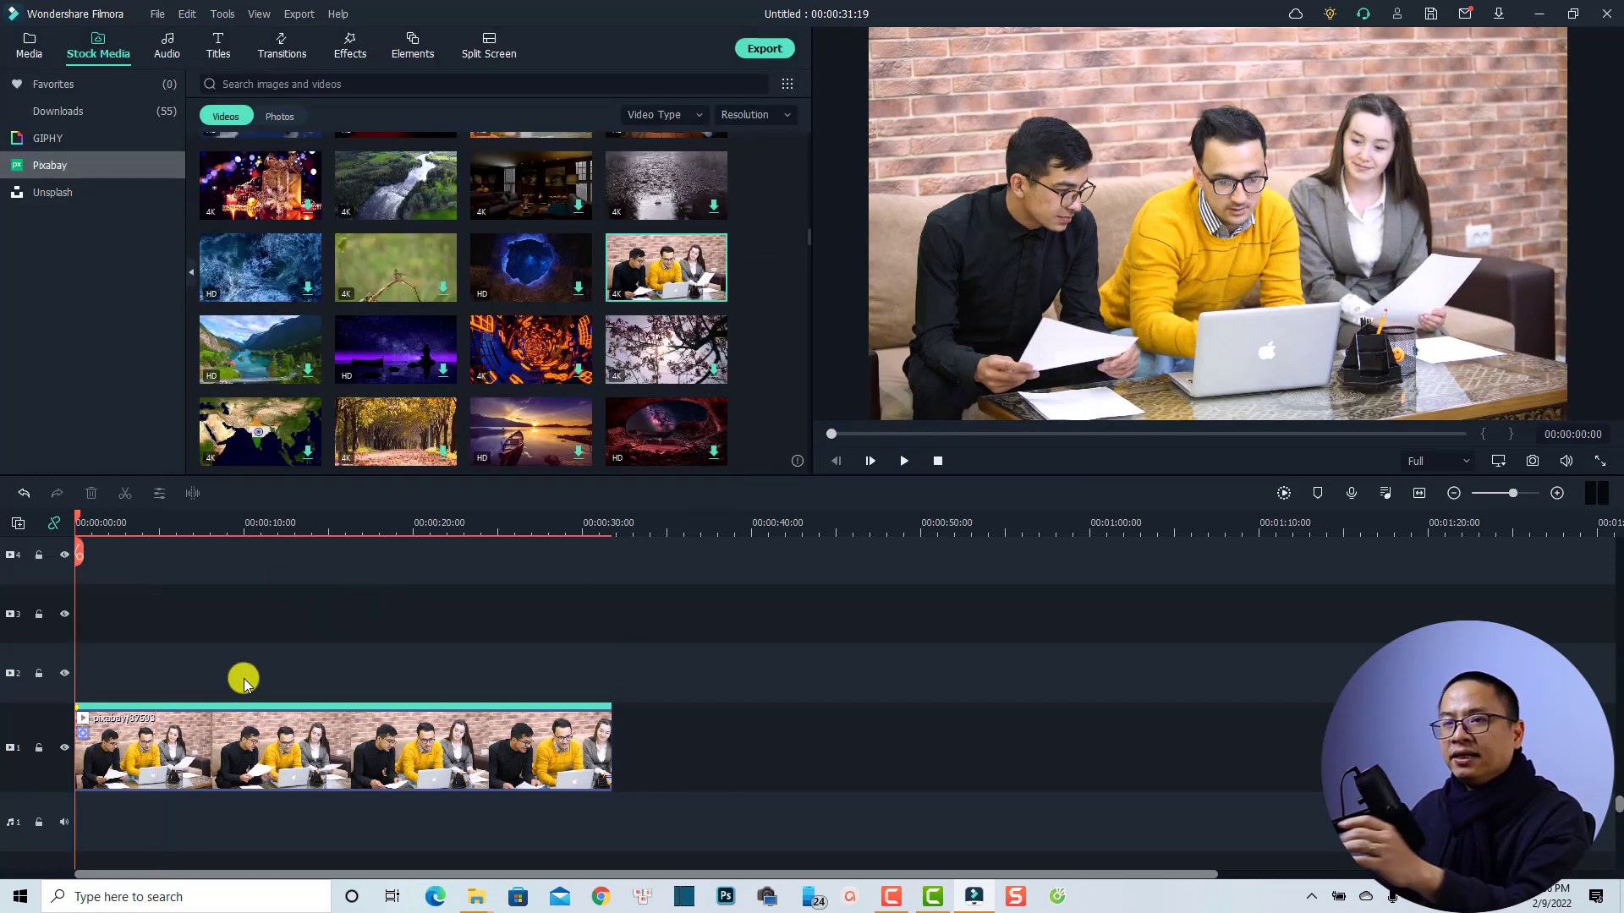
Place the first Animated_Emoji_Pack emoji from Elements > Emoji onto track 2
{"action": "left_click", "coordinate": [412, 47]}
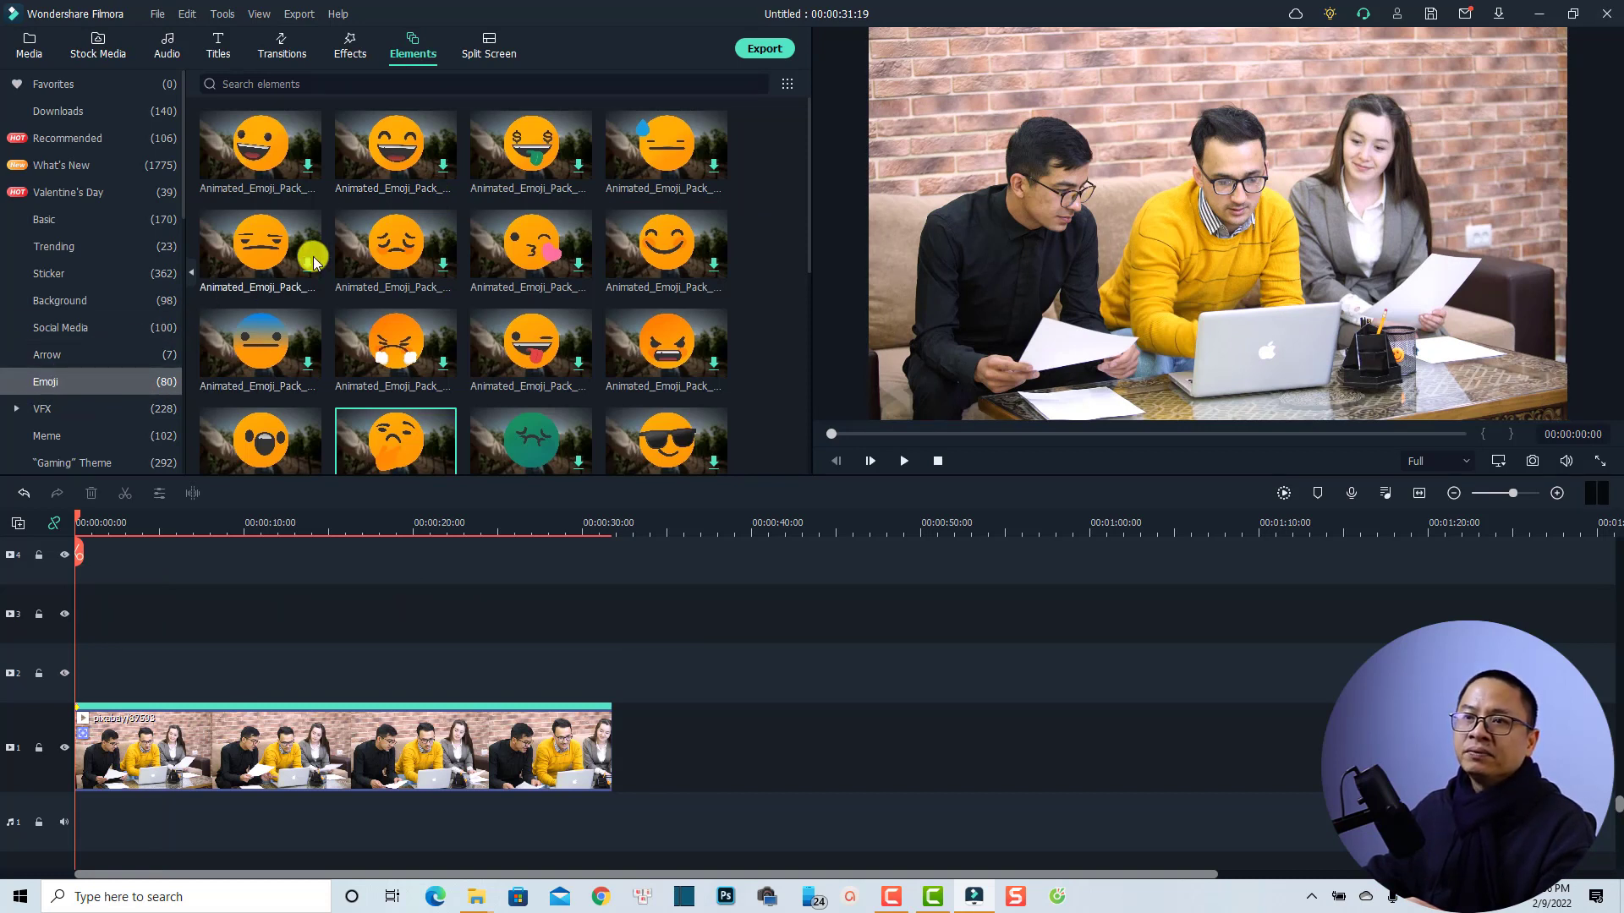
{"action": "left_click", "coordinate": [240, 168]}
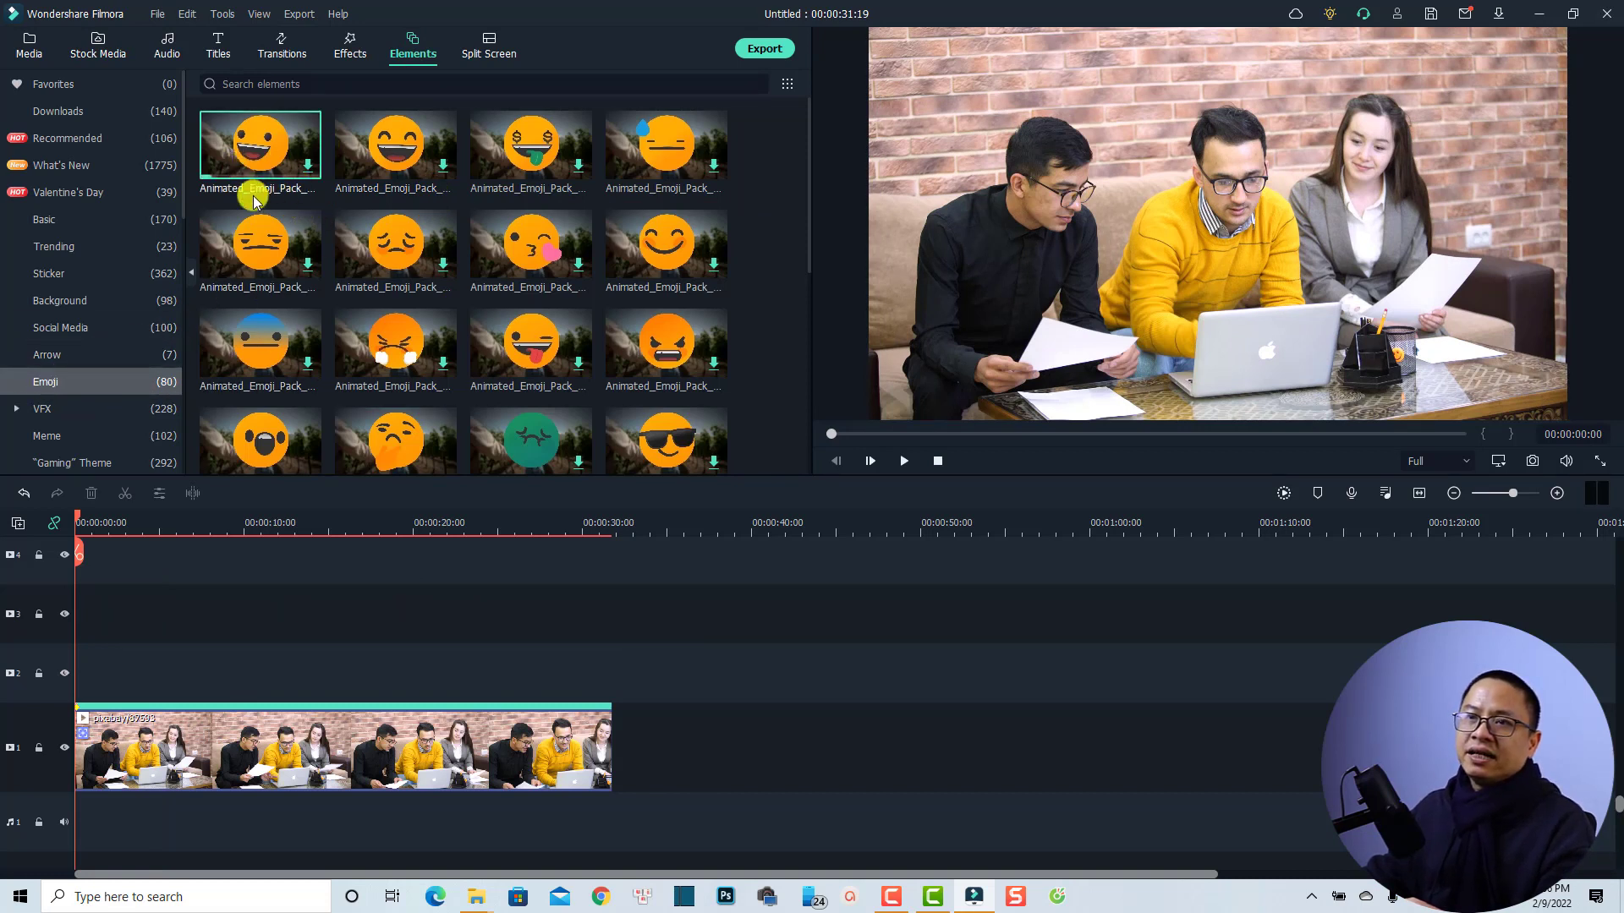
{"action": "left_click_drag", "start_coordinate": [264, 159], "coordinate": [100, 681]}
{"action": "left_click", "coordinate": [1167, 253]}
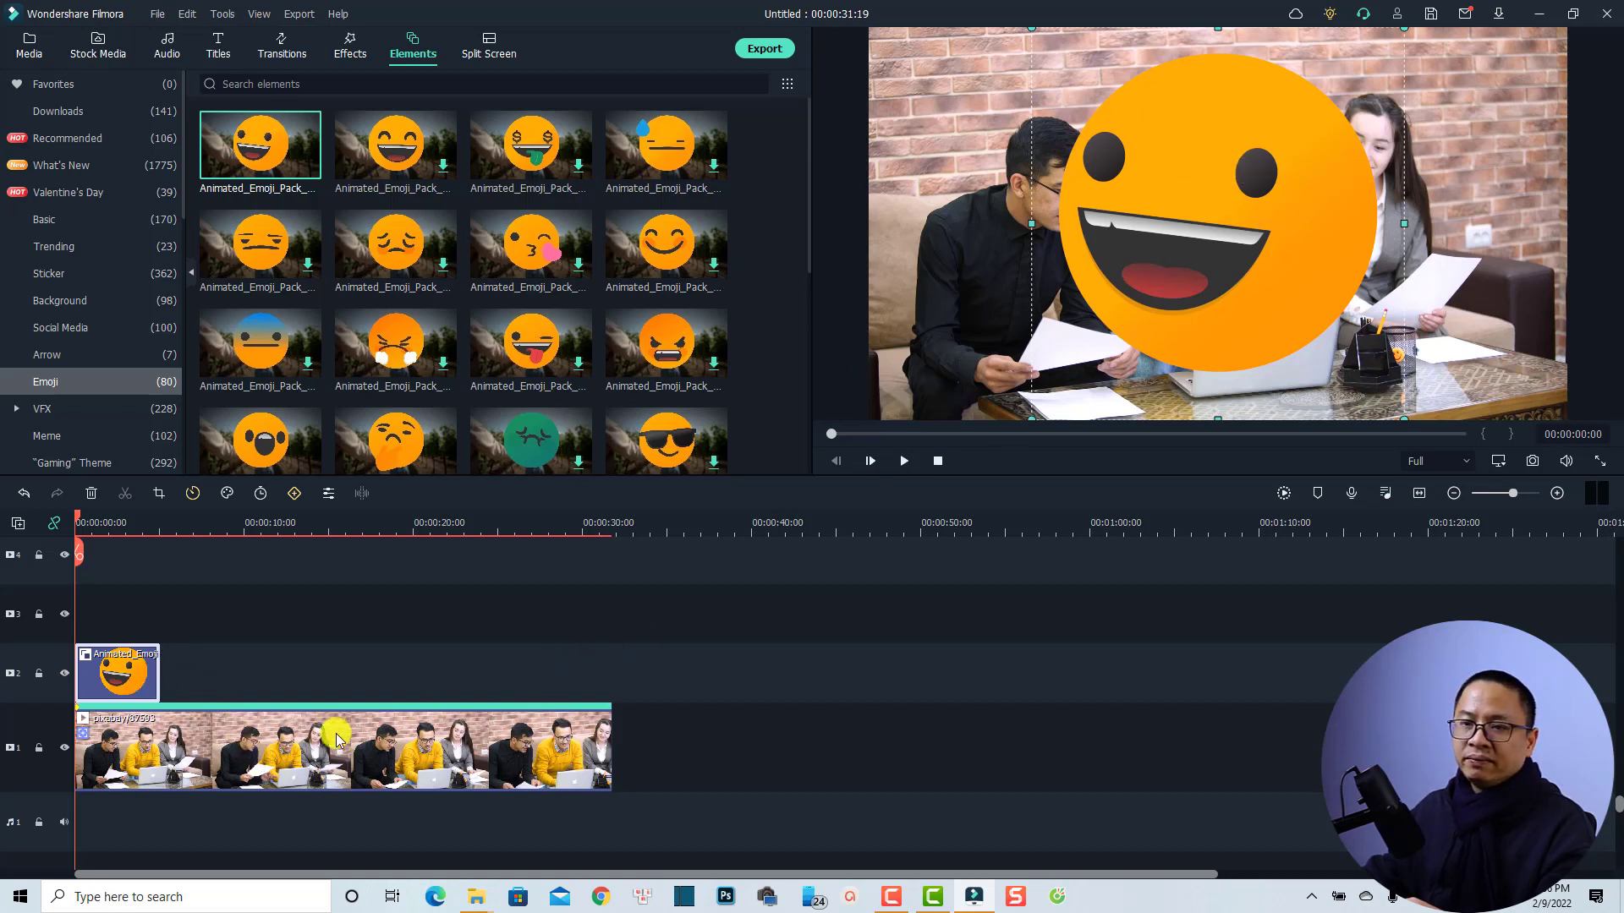
Link the office clip's motion tracking to the Animated_Emoji_Pack emoji
{"action": "double_click", "coordinate": [266, 749]}
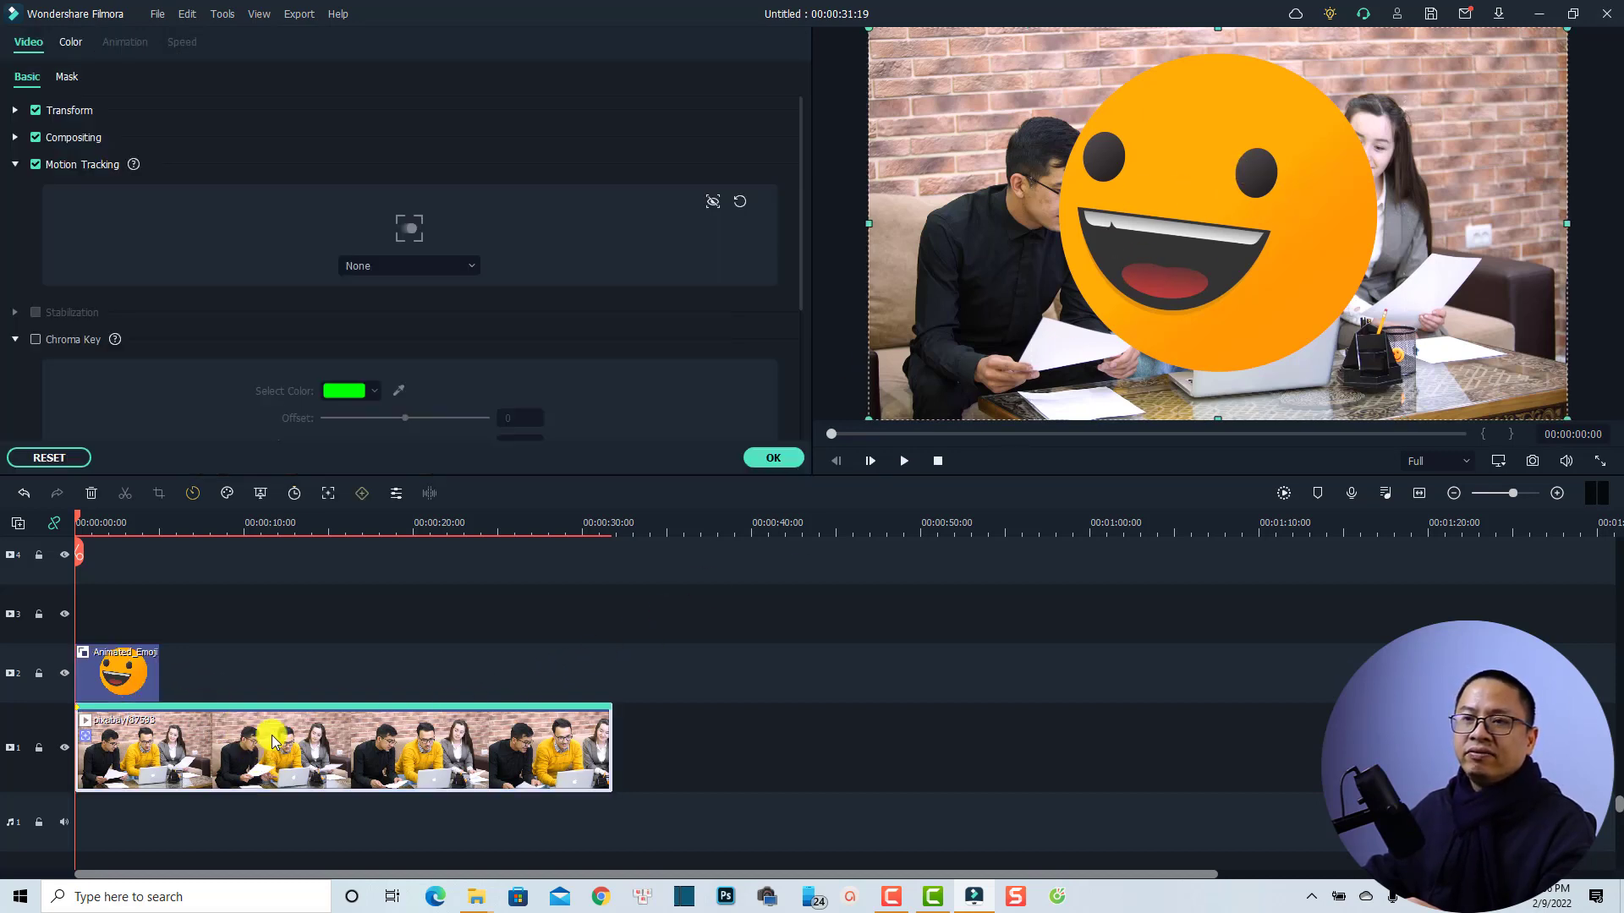
{"action": "left_click", "coordinate": [473, 267]}
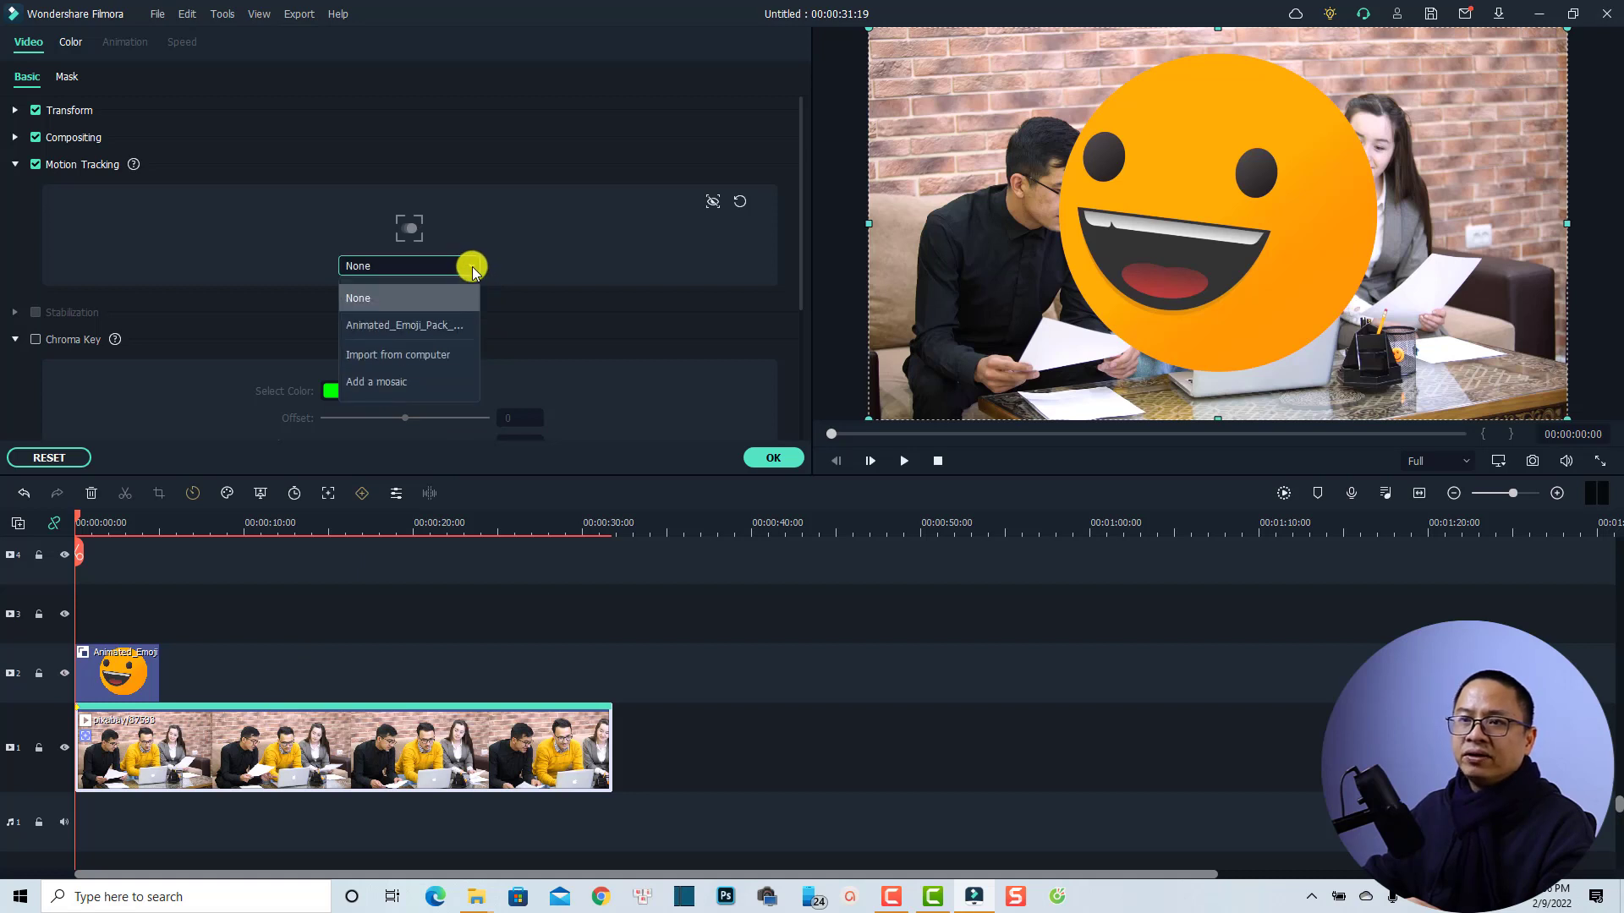
{"action": "left_click", "coordinate": [362, 327]}
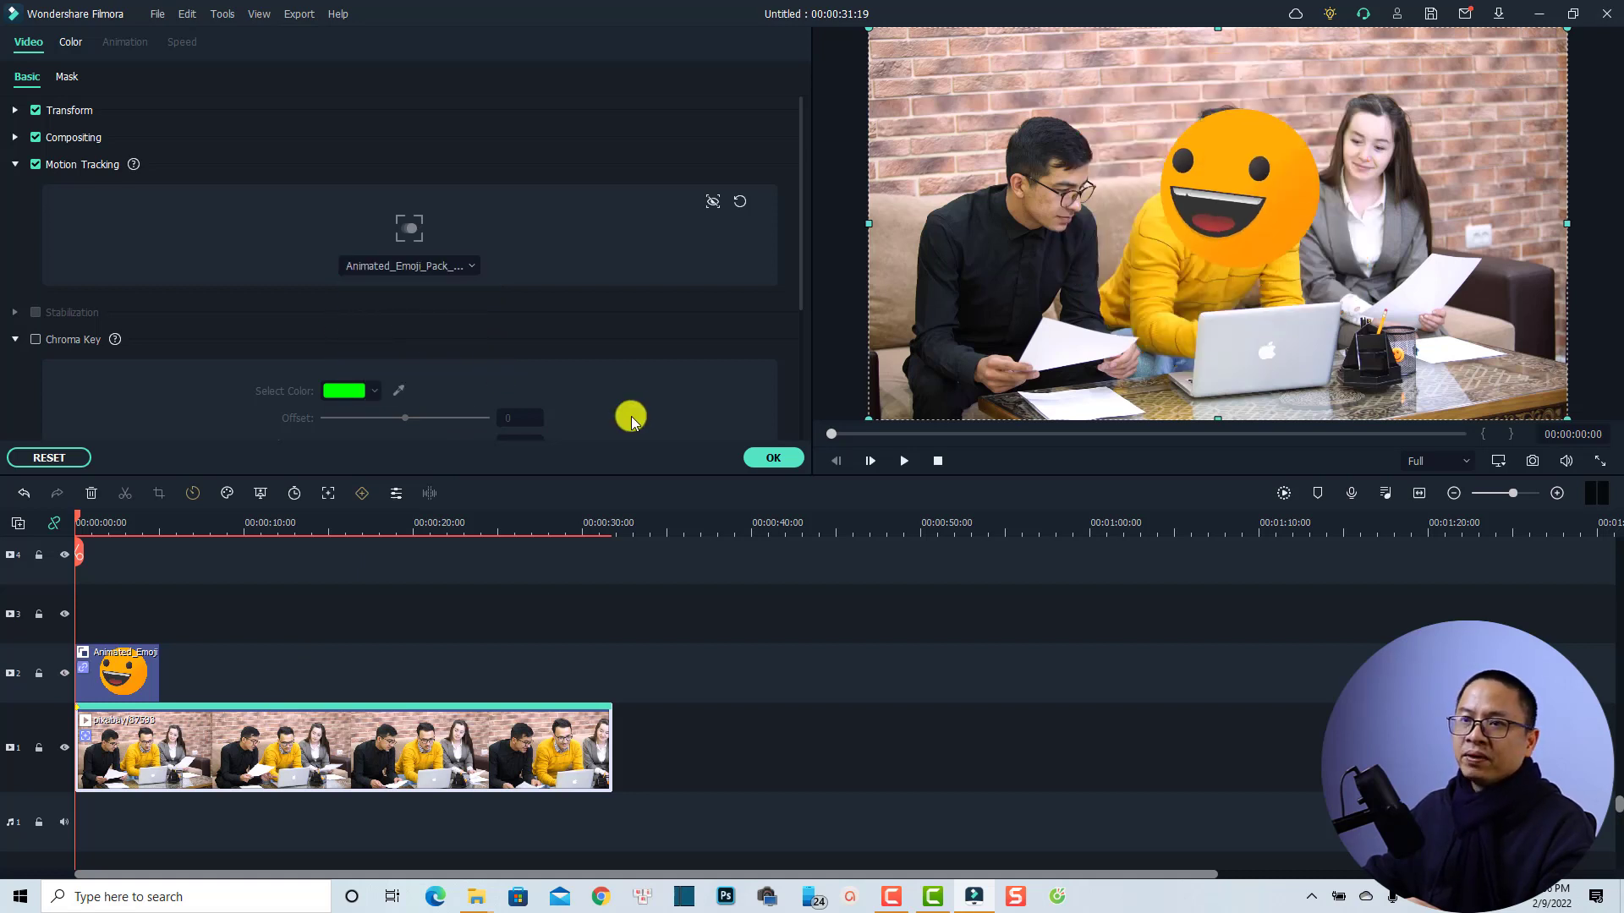
Shrink the emoji and move it up over the man's head in the preview
{"action": "left_click", "coordinate": [1283, 174]}
{"action": "left_click_drag", "start_coordinate": [1329, 96], "coordinate": [1282, 153]}
{"action": "left_click_drag", "start_coordinate": [1209, 227], "coordinate": [1284, 122]}
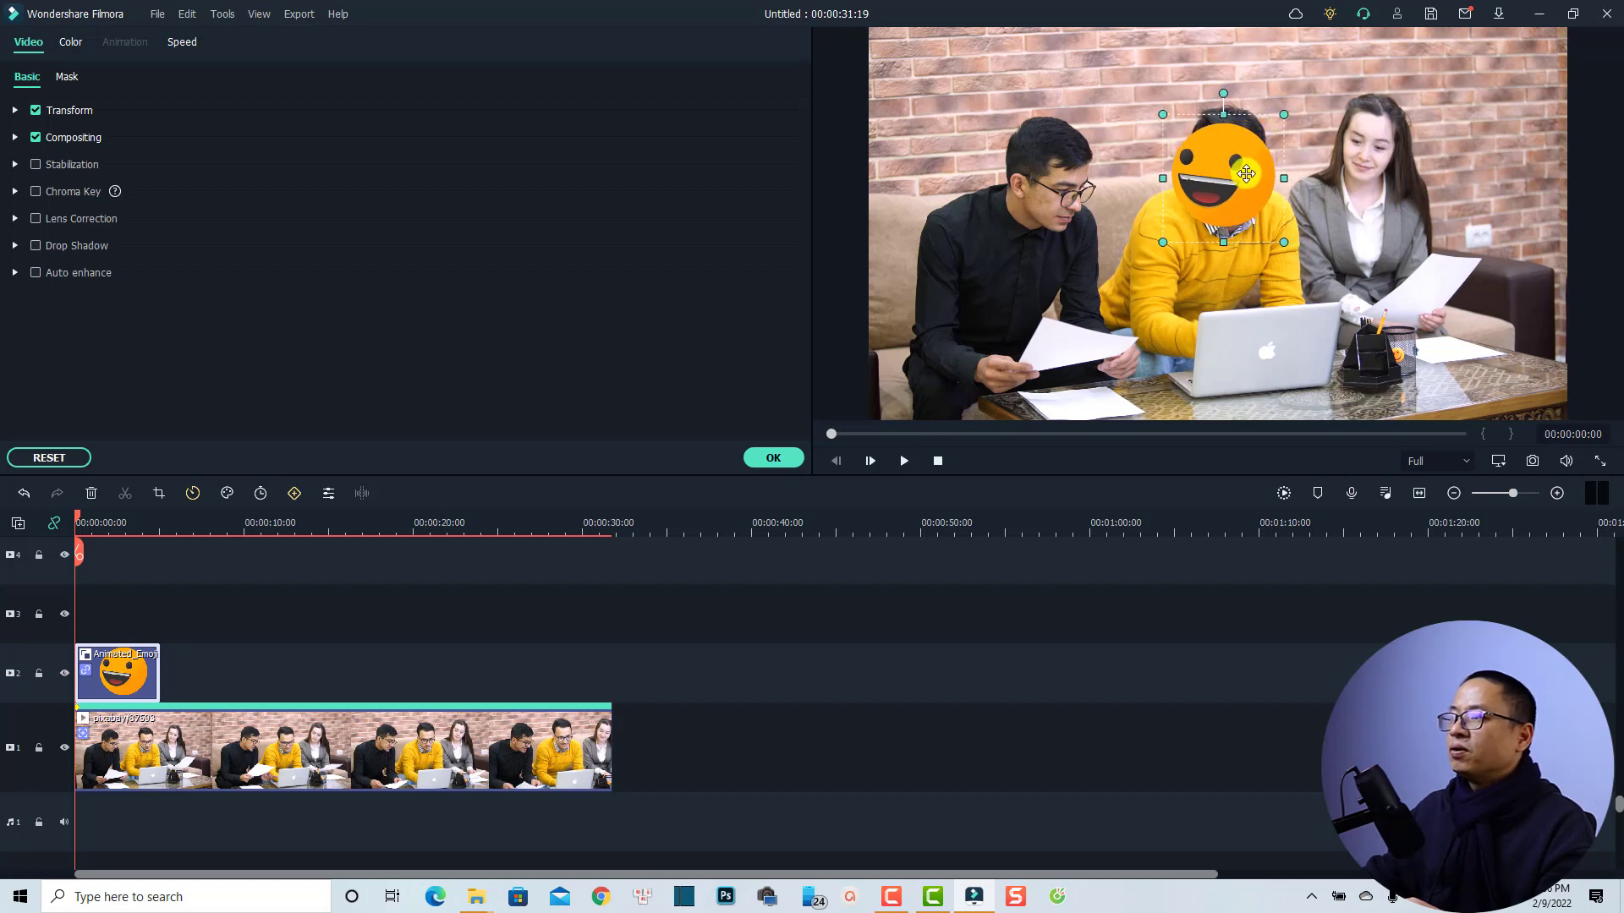
Nudge the emoji slightly higher over the face and verify it during playback
{"action": "left_click_drag", "start_coordinate": [1246, 173], "coordinate": [1254, 155]}
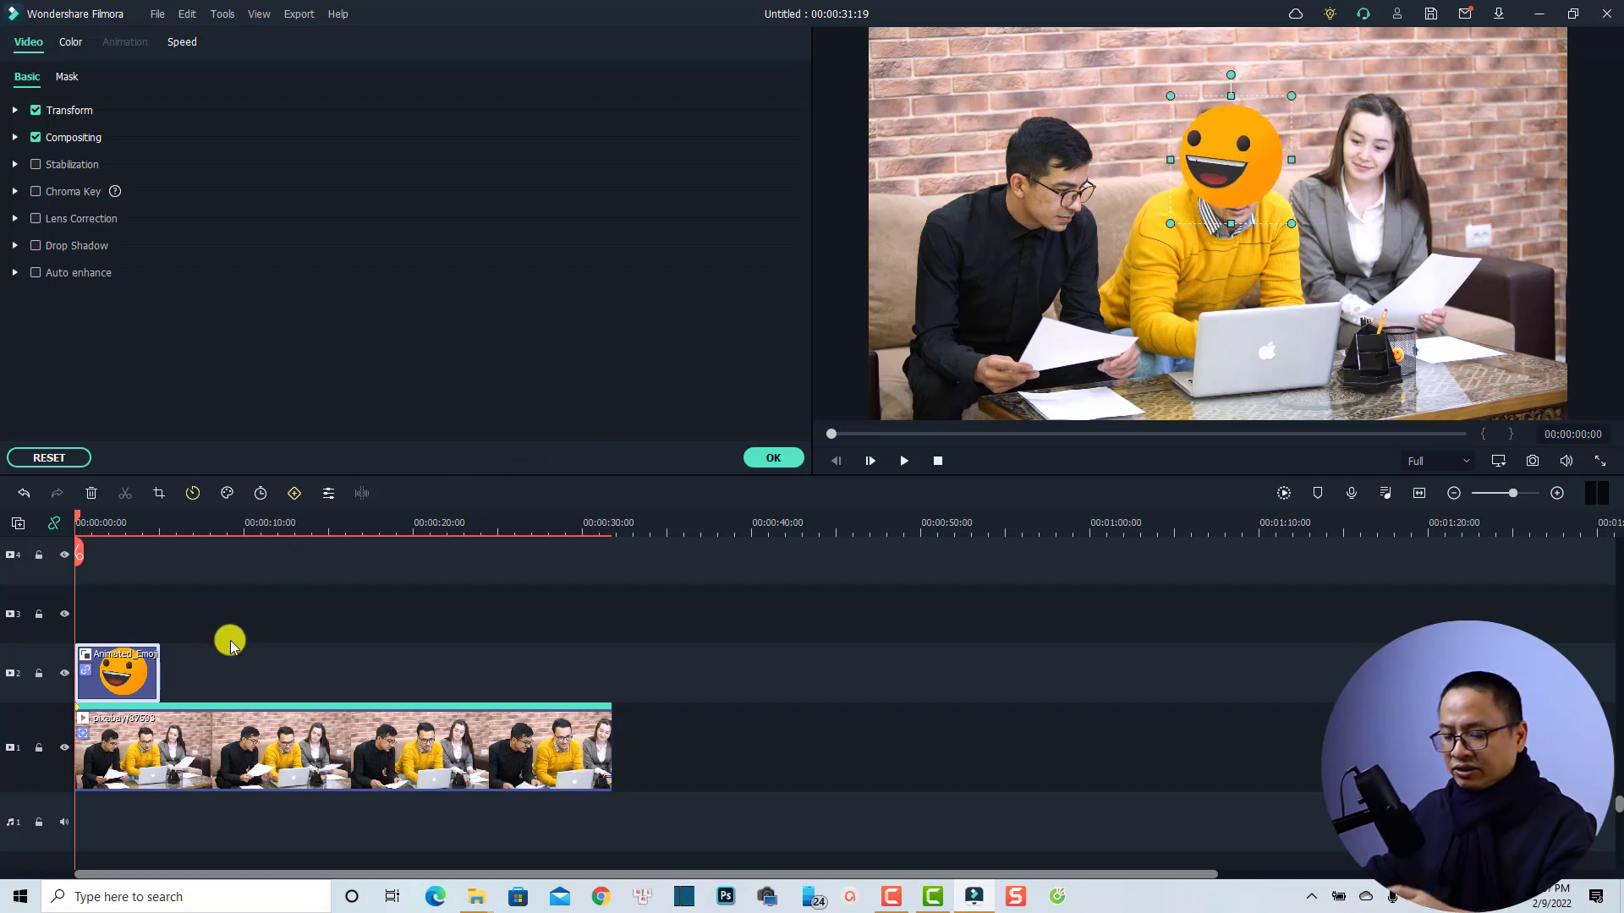
{"action": "key", "text": "space"}
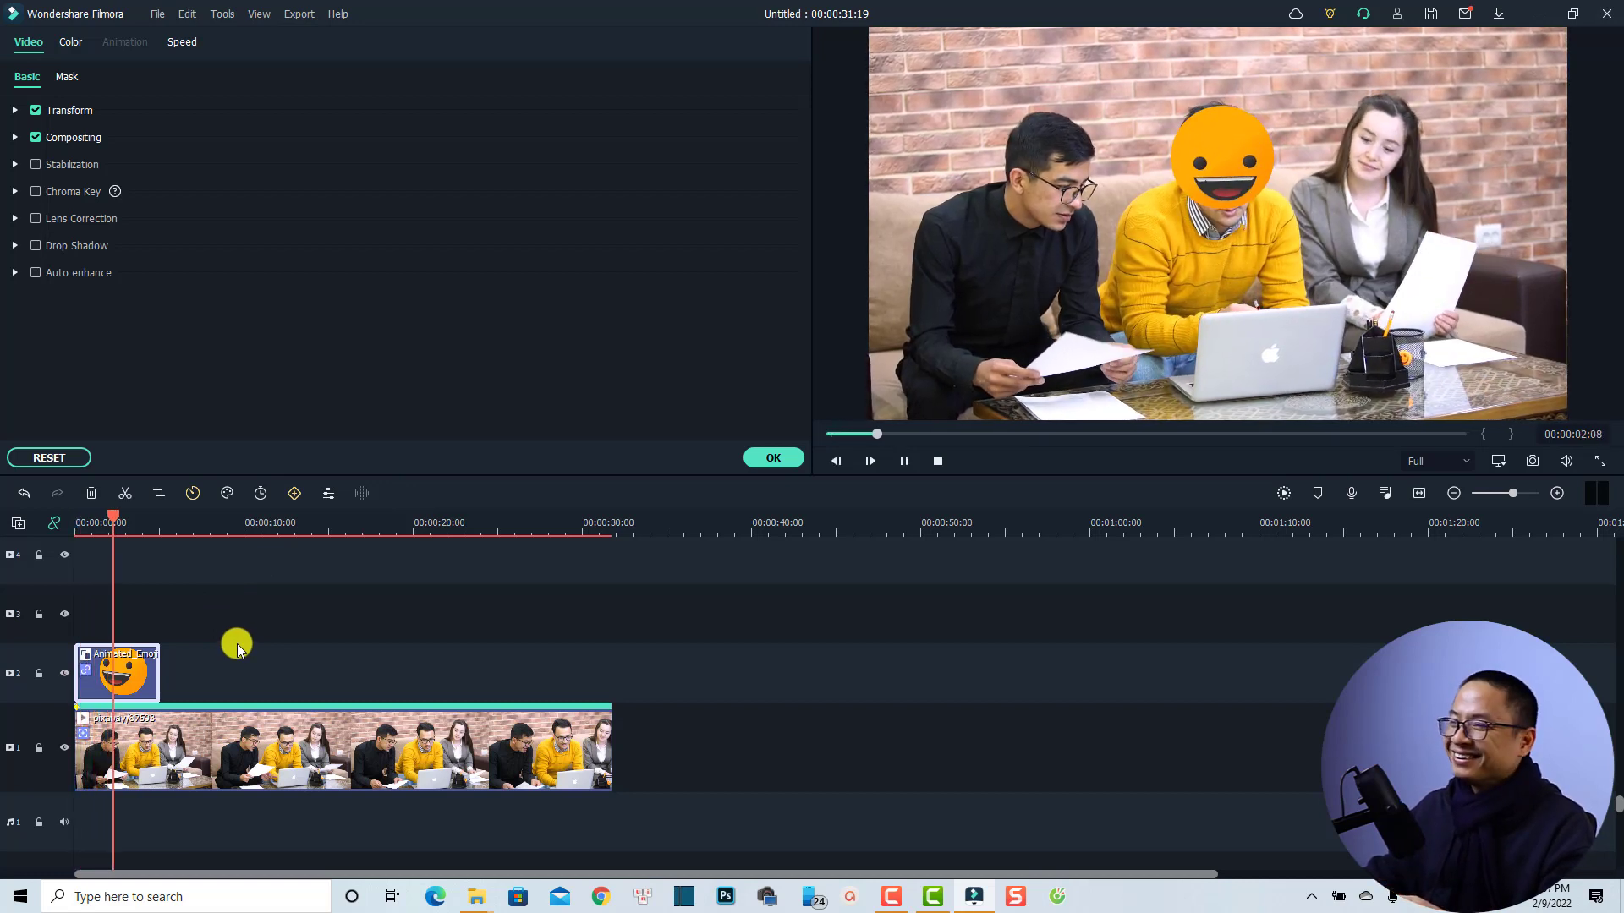
{"action": "key", "text": "space"}
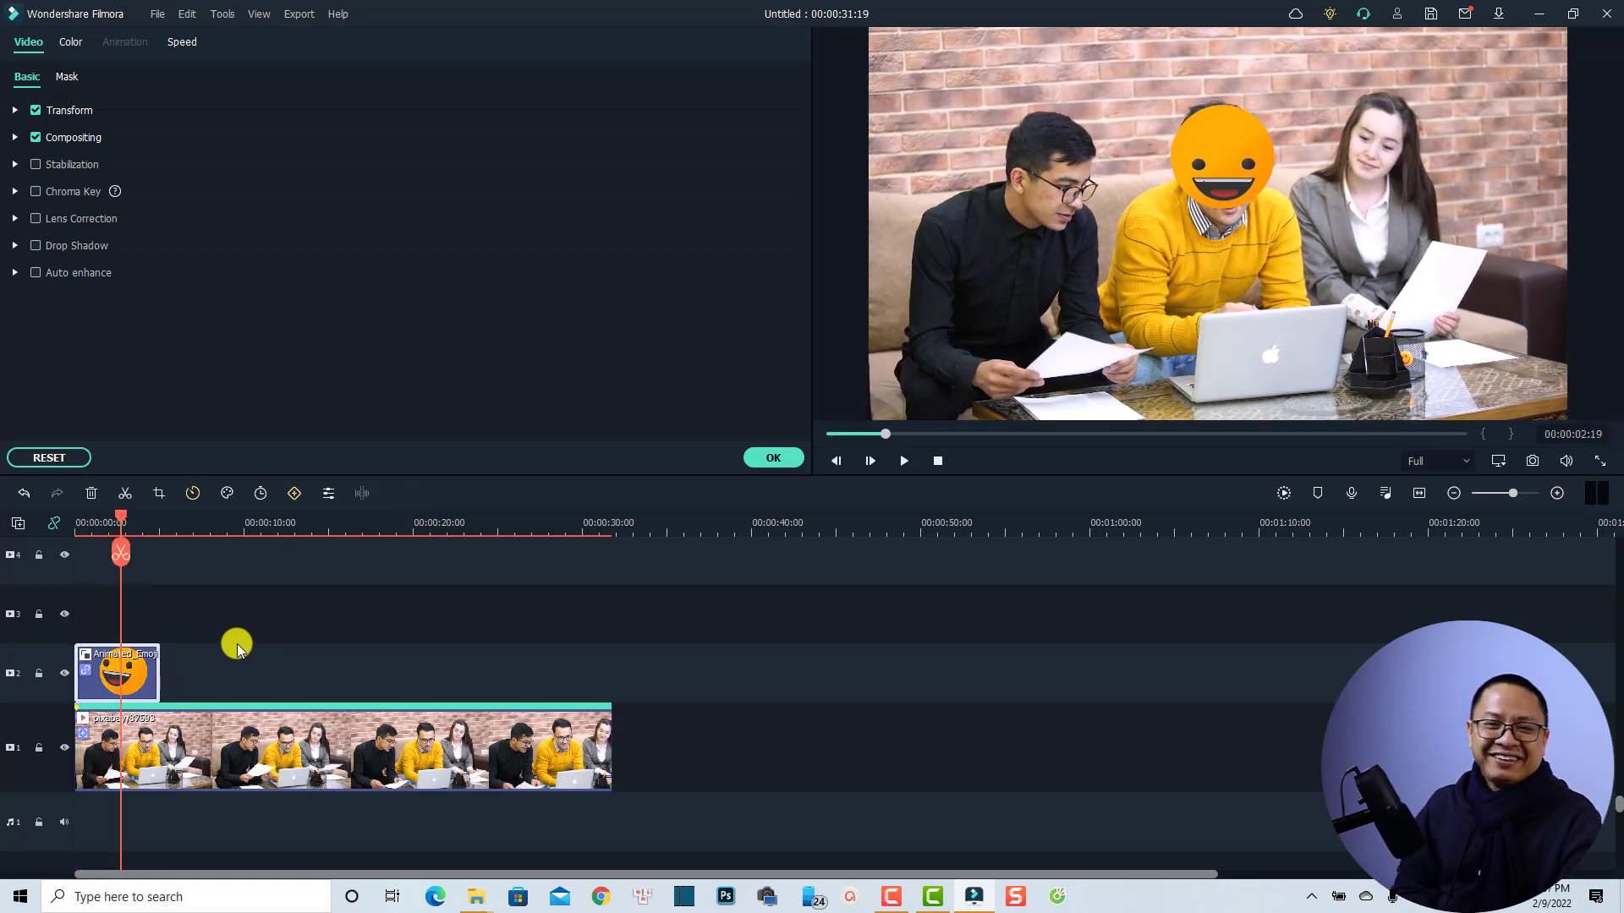